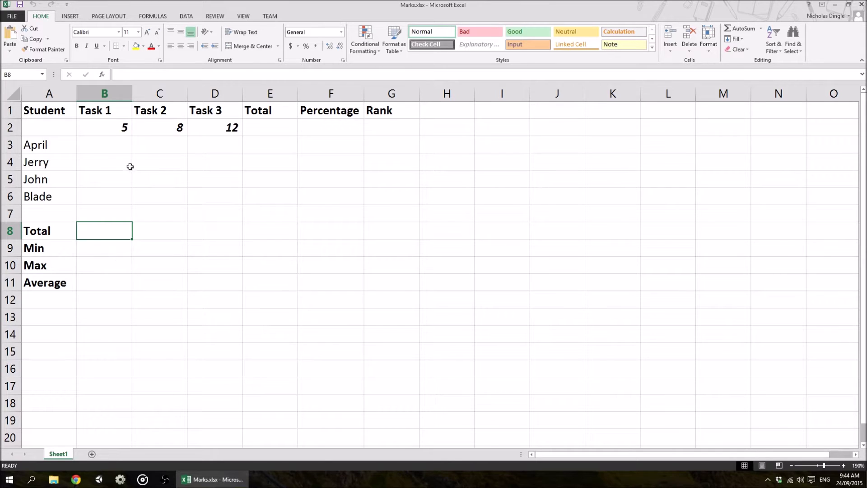
Step: Highlight the Task 1–3 headings and their maximum marks in row 2, including Task 3's 12
left_click_drag(96, 112, 226, 111)
key("Down")
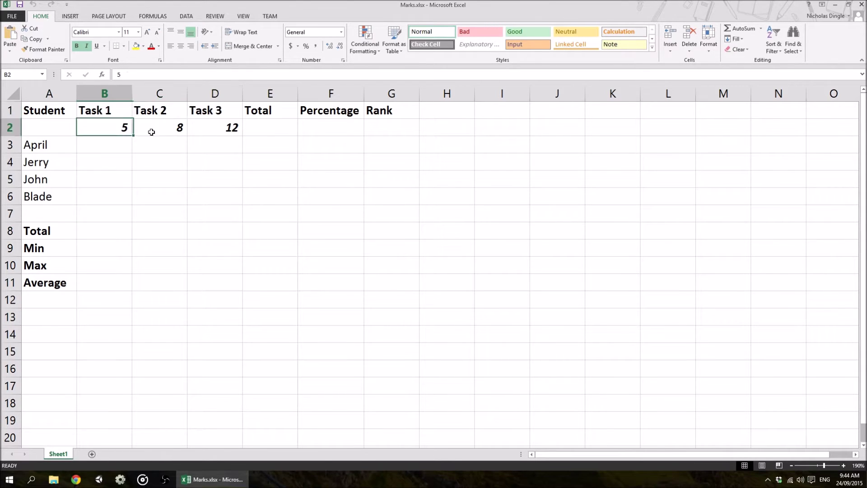
key("Right")
key("Right")
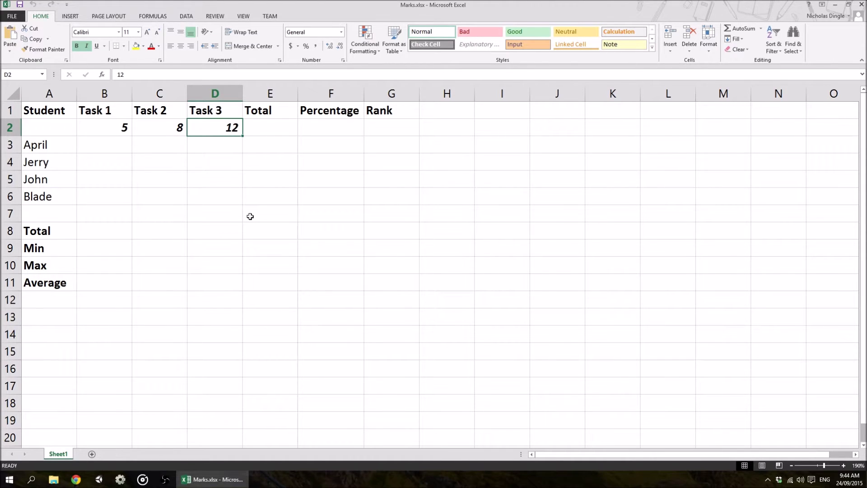
left_click(93, 128)
left_click(163, 129)
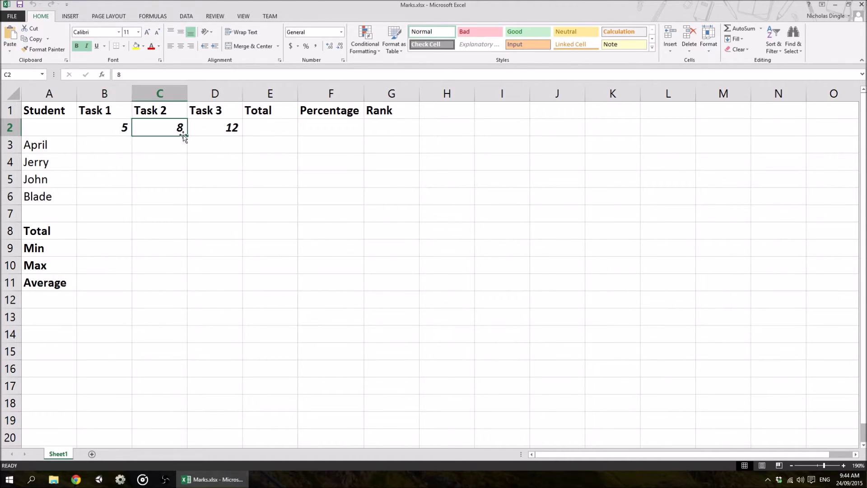
left_click(225, 129)
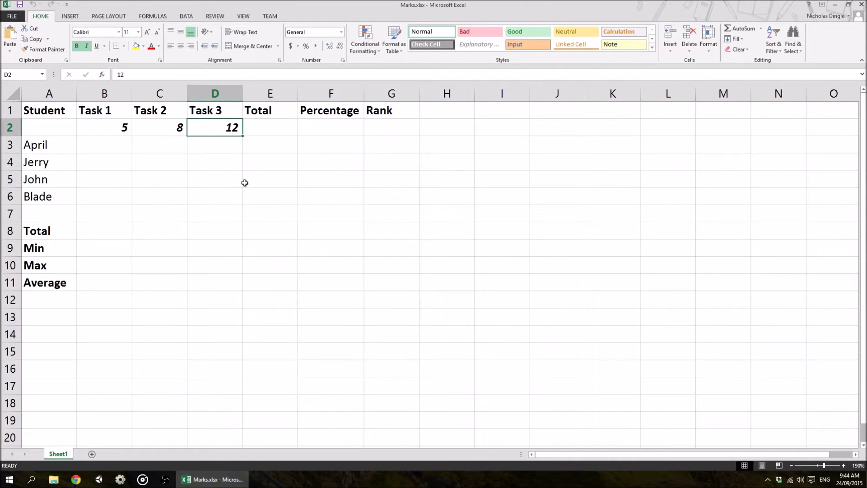
left_click_drag(107, 127, 225, 128)
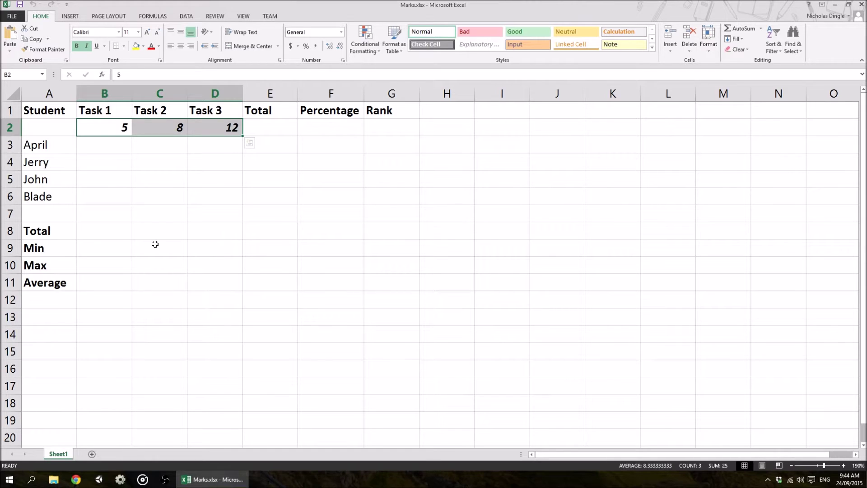
Step: Highlight the student names, each student's mark row, and the Total, Percentage and Rank columns
left_click_drag(19, 142, 70, 205)
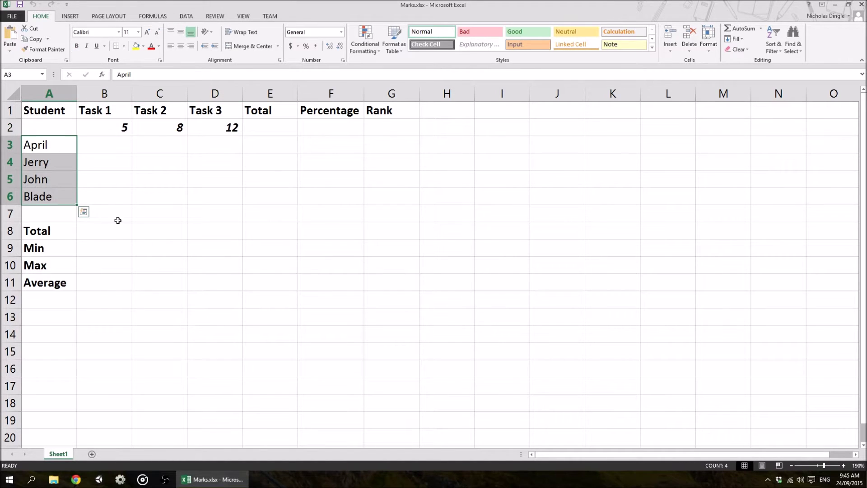
left_click_drag(105, 144, 210, 148)
left_click_drag(112, 165, 204, 183)
left_click_drag(94, 199, 220, 198)
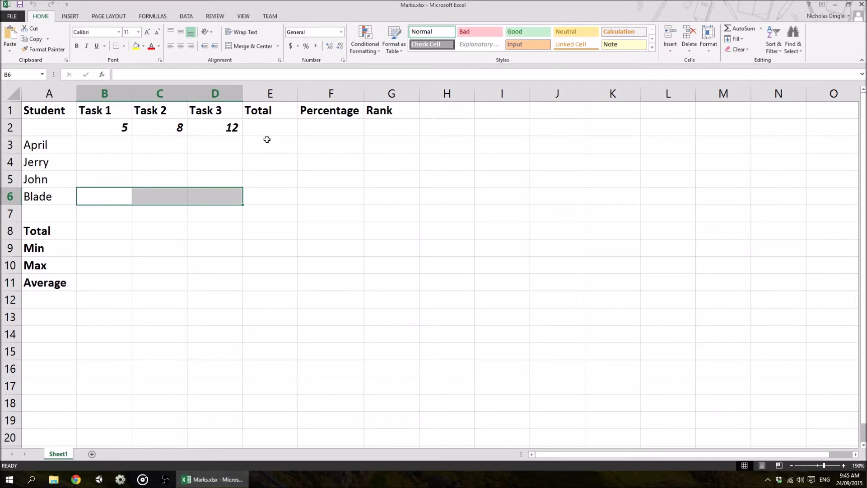
left_click_drag(267, 140, 393, 196)
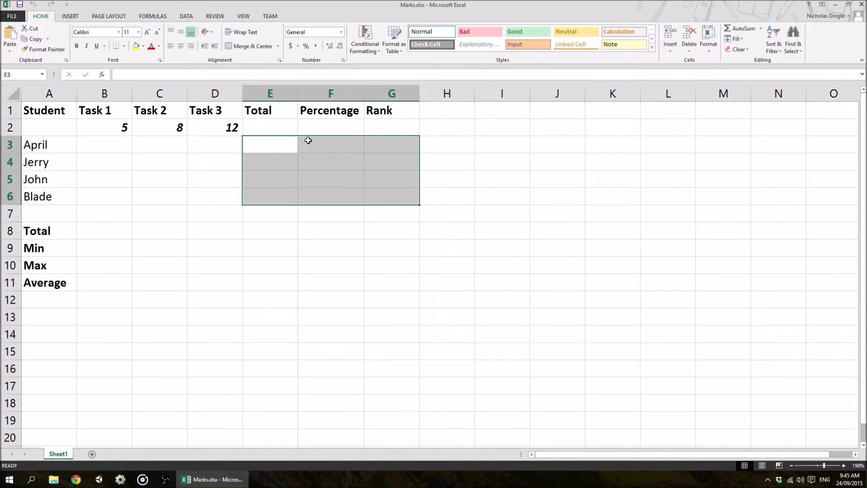
left_click(275, 145)
left_click_drag(263, 147, 267, 201)
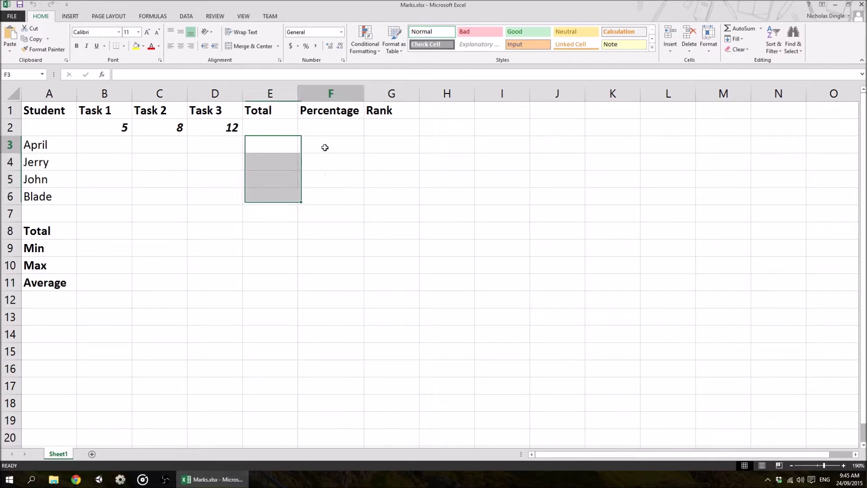
left_click_drag(325, 145, 324, 195)
left_click_drag(394, 150, 396, 202)
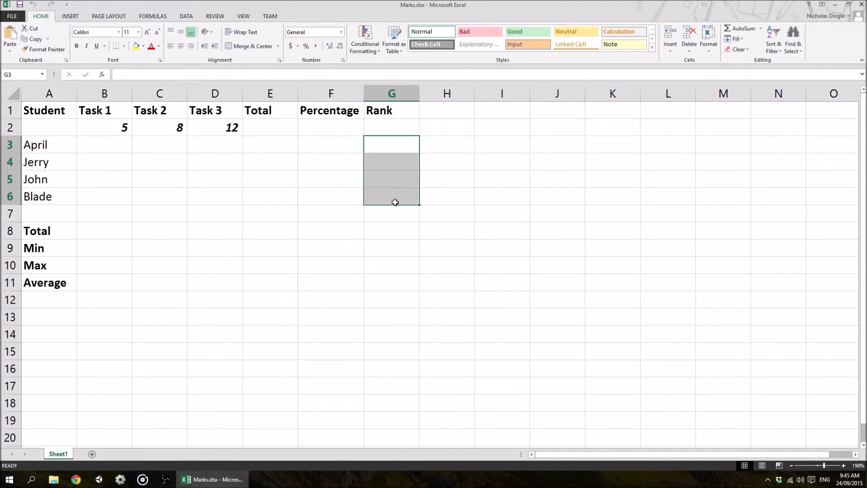
Step: Highlight the Total, Min, Max and Average summary rows under the tasks, including Task 1's cells
left_click(106, 229)
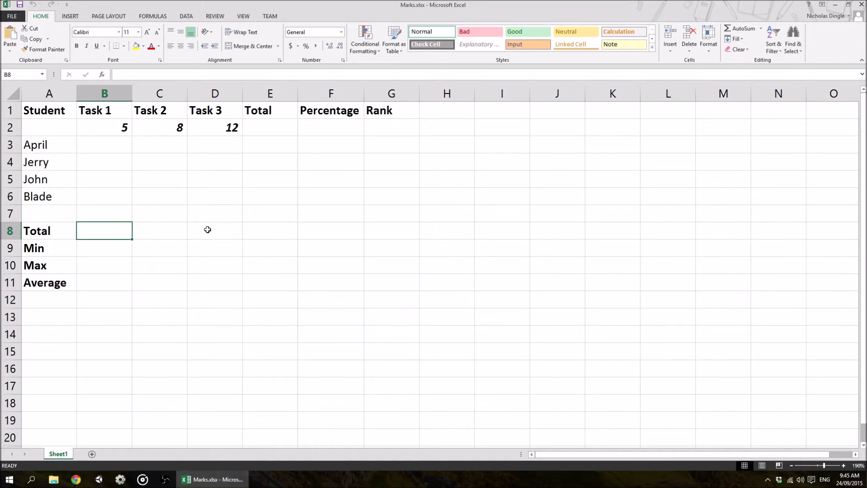
left_click(167, 254)
left_click_drag(111, 232, 269, 284)
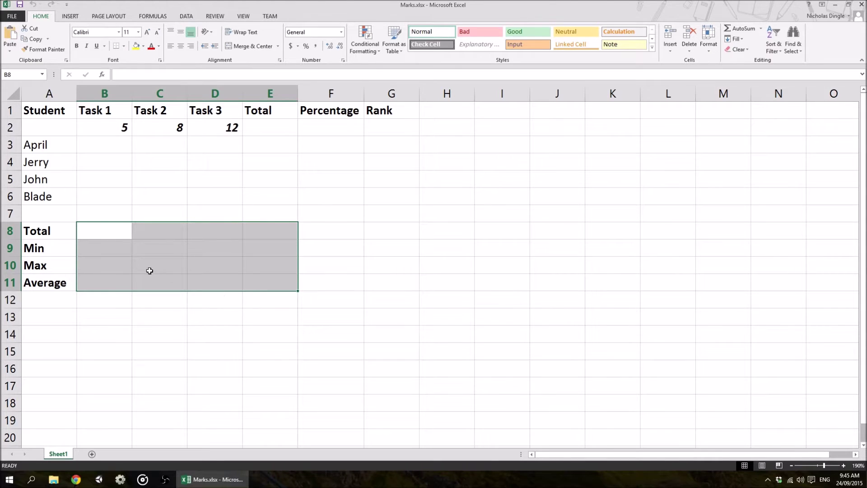
left_click(126, 264)
left_click_drag(95, 228, 101, 285)
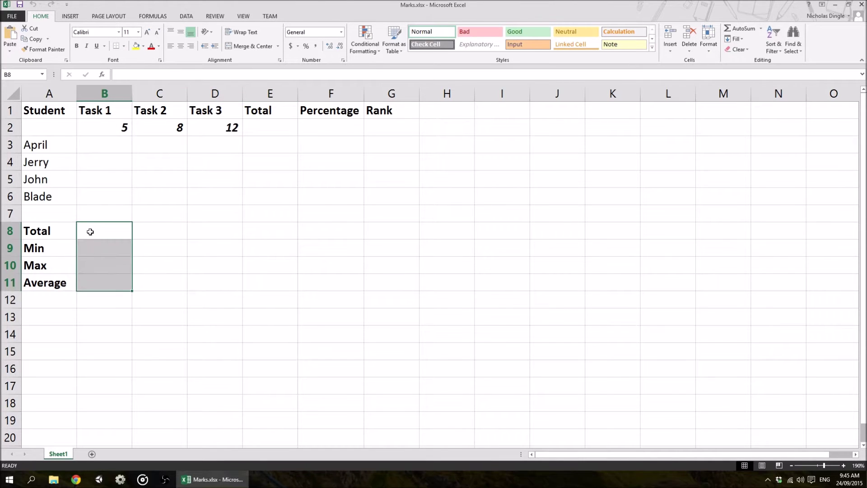
left_click(91, 231)
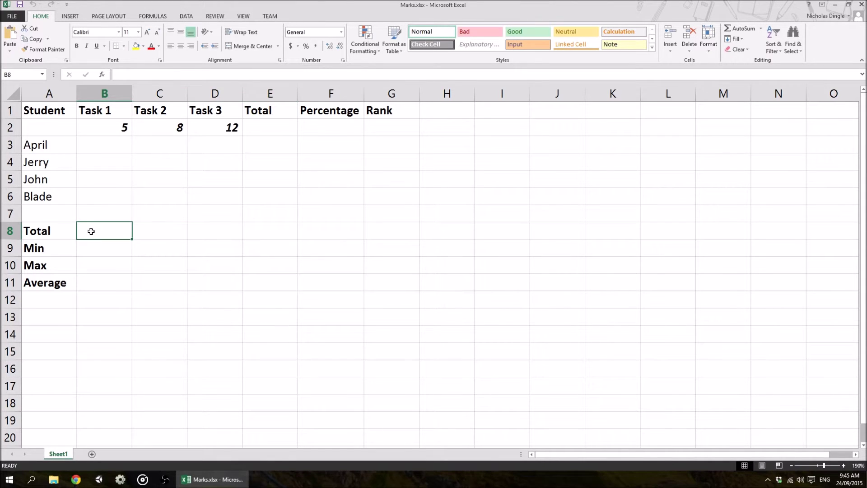
left_click(103, 252)
left_click(100, 266)
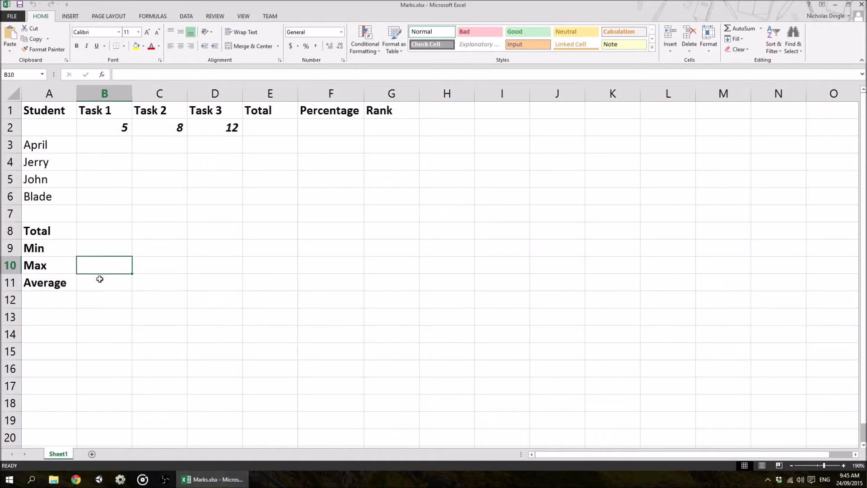
left_click(99, 279)
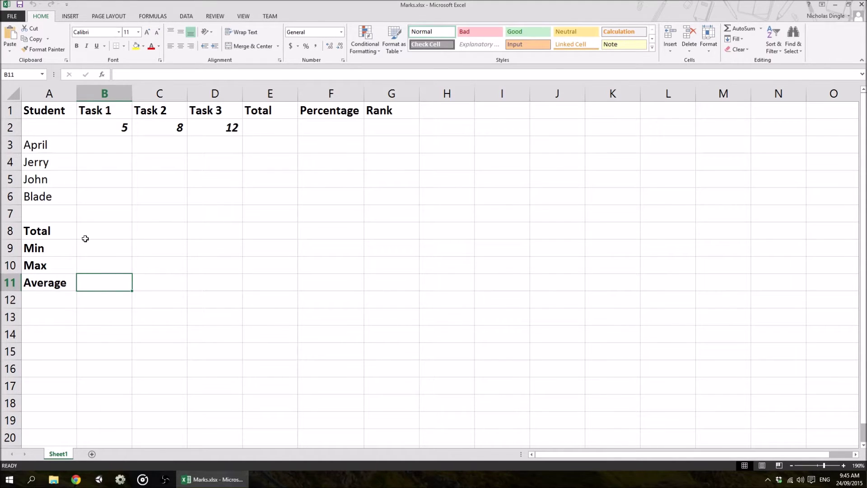
mouse_move(86, 239)
left_mouse_down()
mouse_move(265, 232)
mouse_move(323, 278)
mouse_move(297, 277)
left_mouse_up()
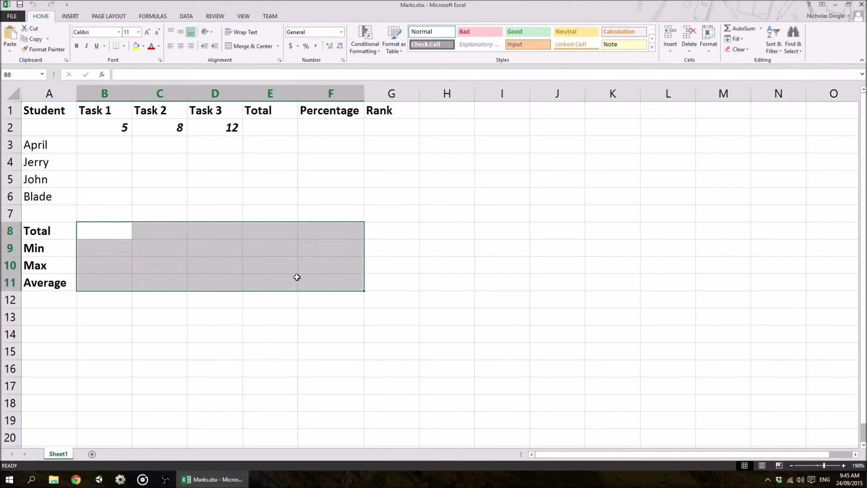
left_click_drag(397, 236, 394, 284)
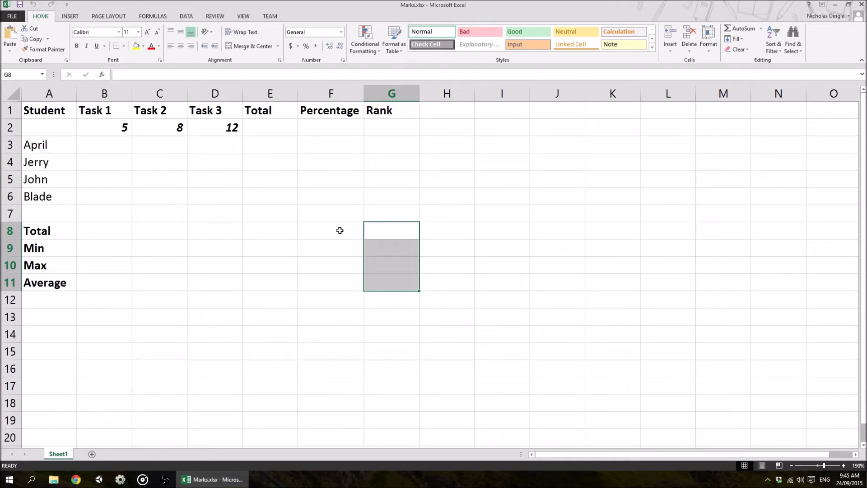
Step: Select the empty B3:D6 marks grid where the students' Task 1–3 marks go
left_click(108, 149)
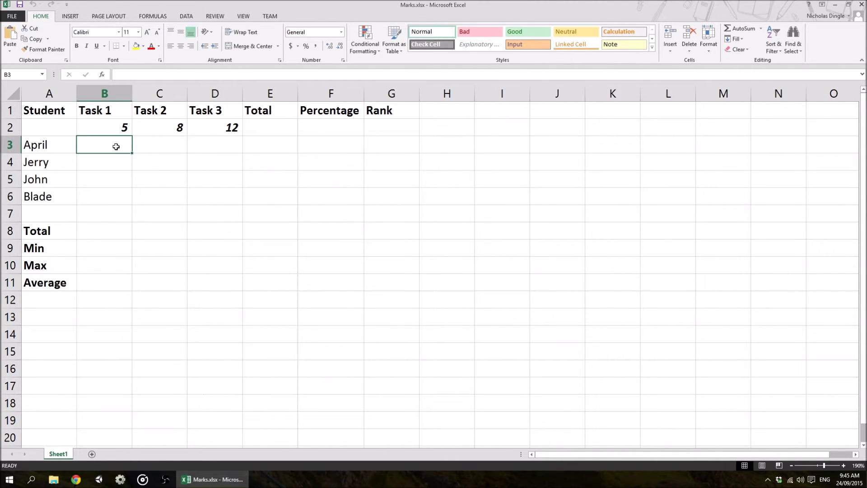
left_click_drag(117, 143, 205, 204)
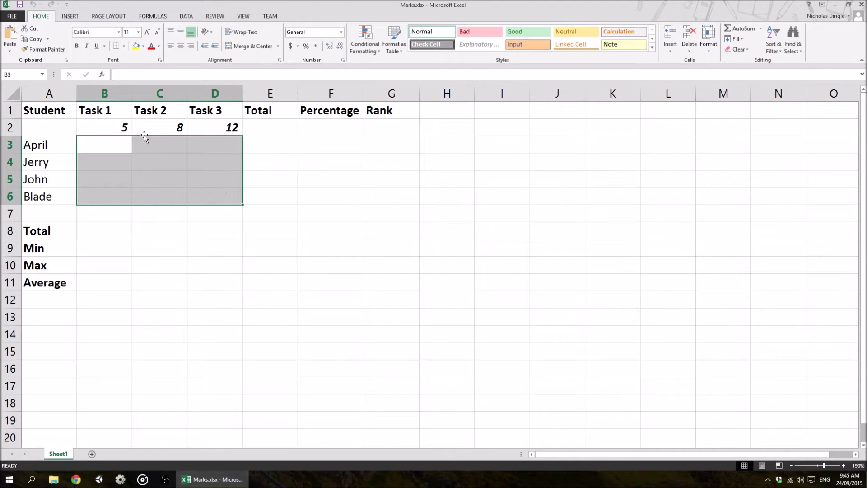
left_click(125, 132)
left_click(155, 130)
left_click(208, 130)
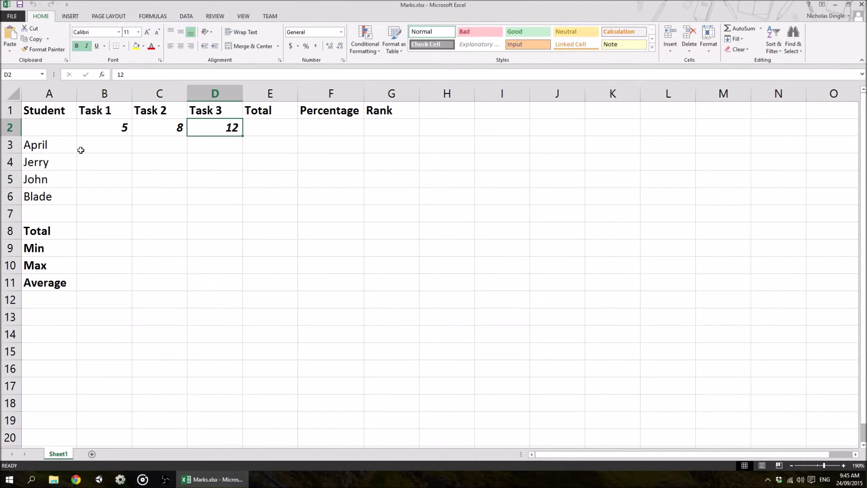
left_click(97, 143)
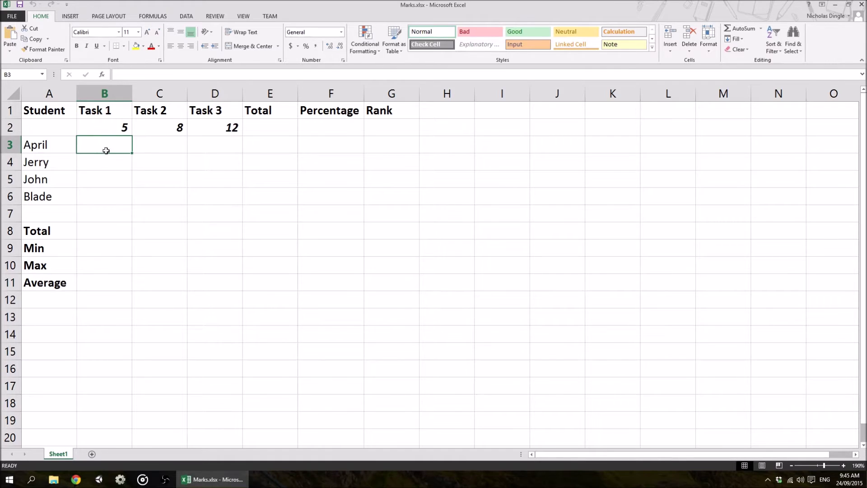
left_click_drag(102, 145, 228, 199)
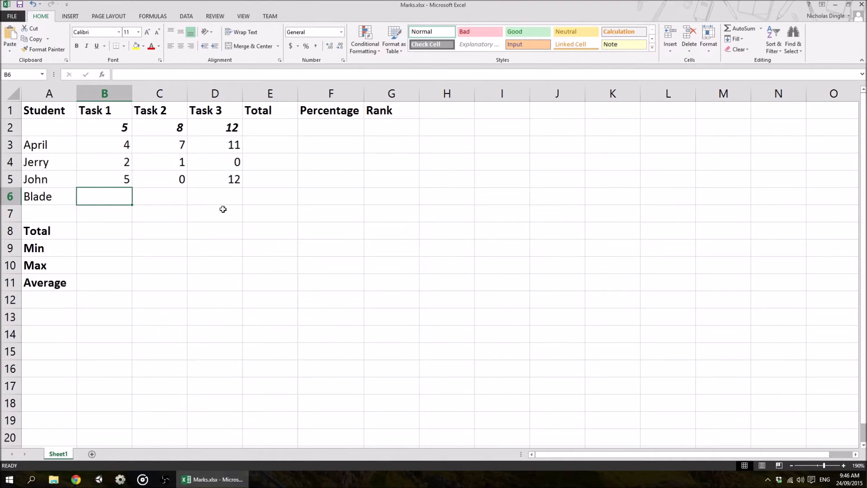
Step: Clear John's row and re-enter his marks as 5, 0 and 12
key("Up")
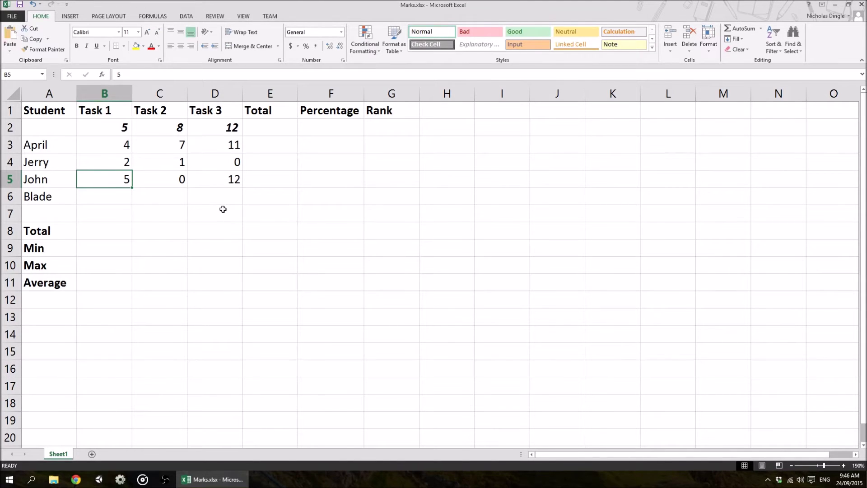
left_click(223, 209)
left_click_drag(126, 179, 225, 183)
key("Delete")
left_click(100, 177)
type("5")
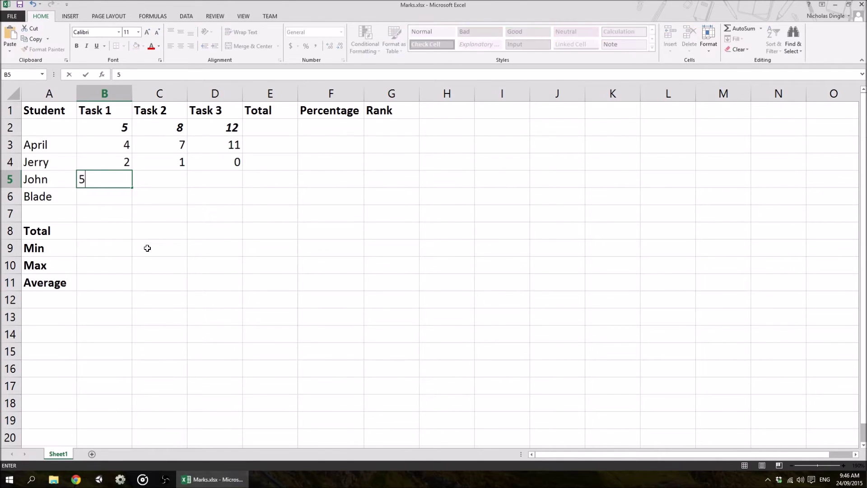
key("Tab")
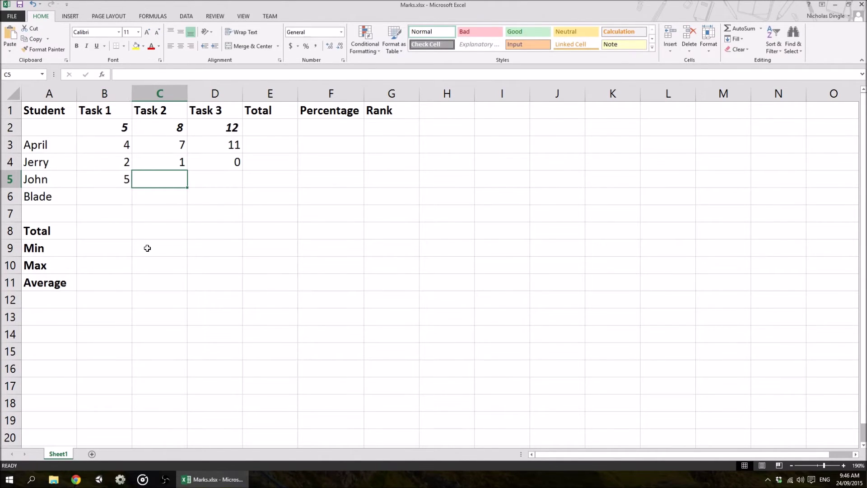
type("0")
key("Tab")
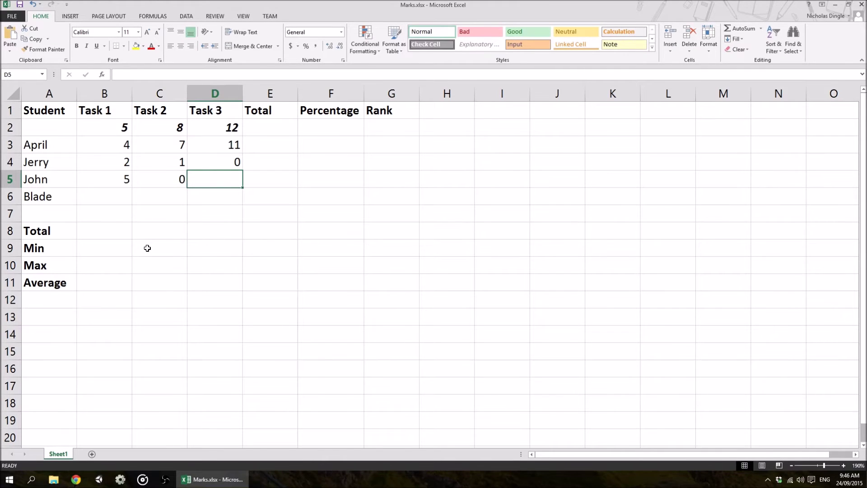
type("12")
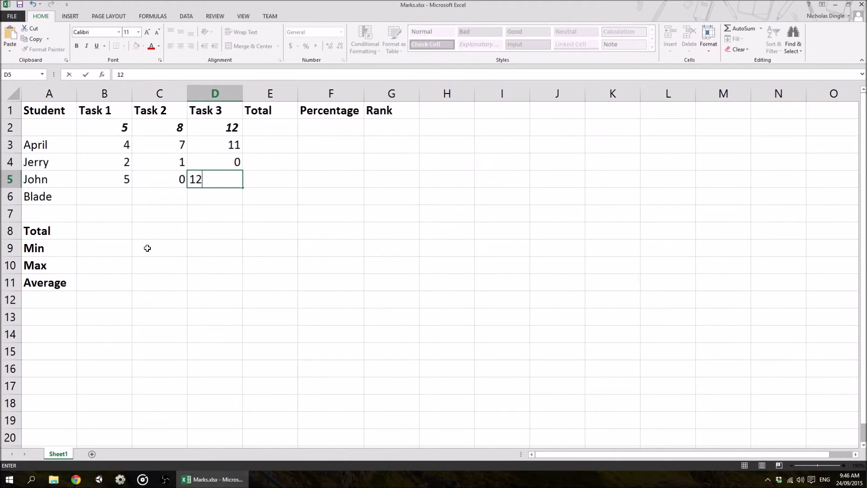
key("Return")
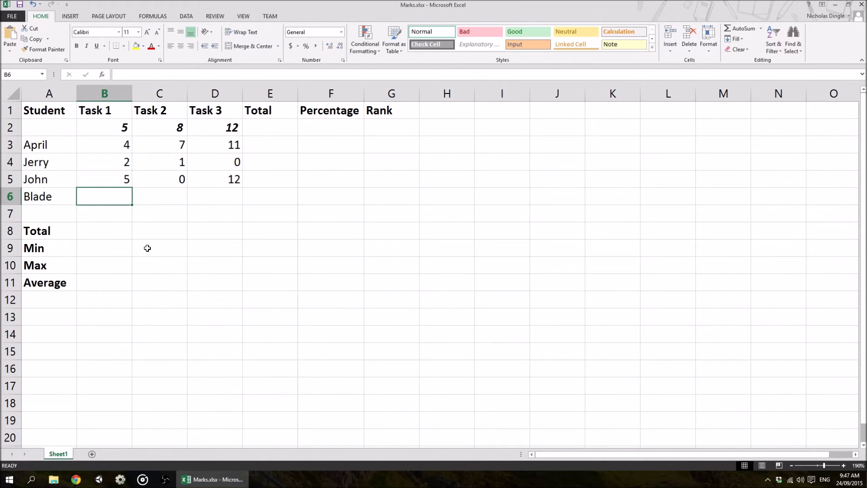
Step: Enter Blade's Task 1–3 marks as 1, 1 and 2
type("1")
key("Tab")
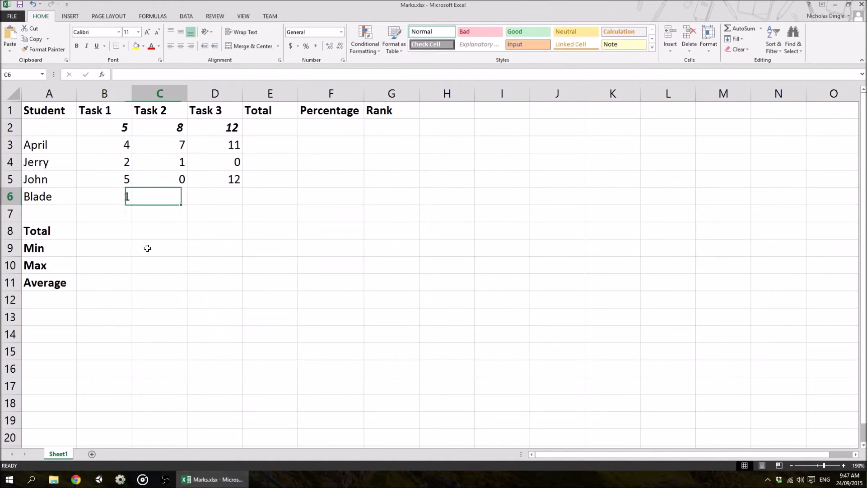
type("1")
key("Tab")
type("2")
key("Return")
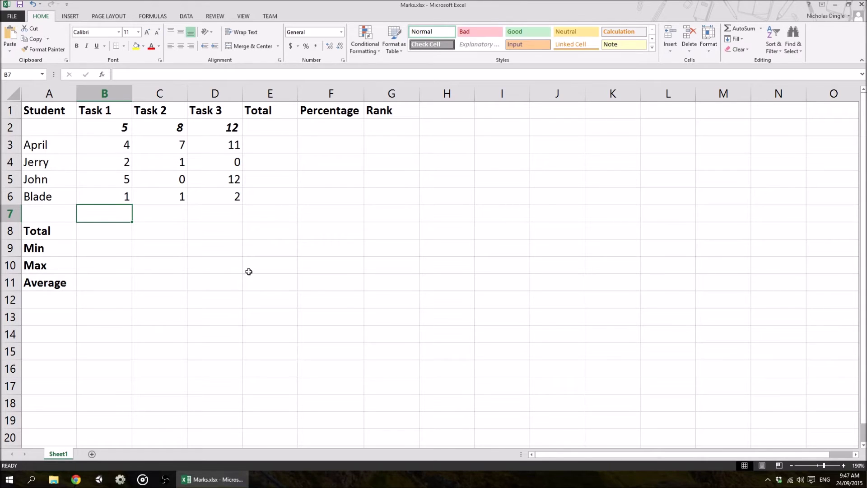
Step: Highlight the summary rows and point out the four Task 1 marks and their maximum of 5
left_click_drag(46, 234, 229, 285)
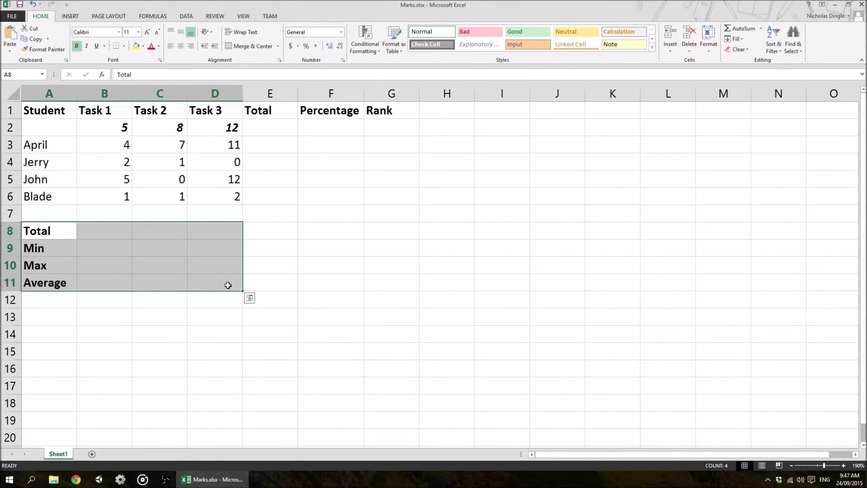
left_click_drag(258, 132, 358, 184)
left_click(215, 265)
left_click(104, 231)
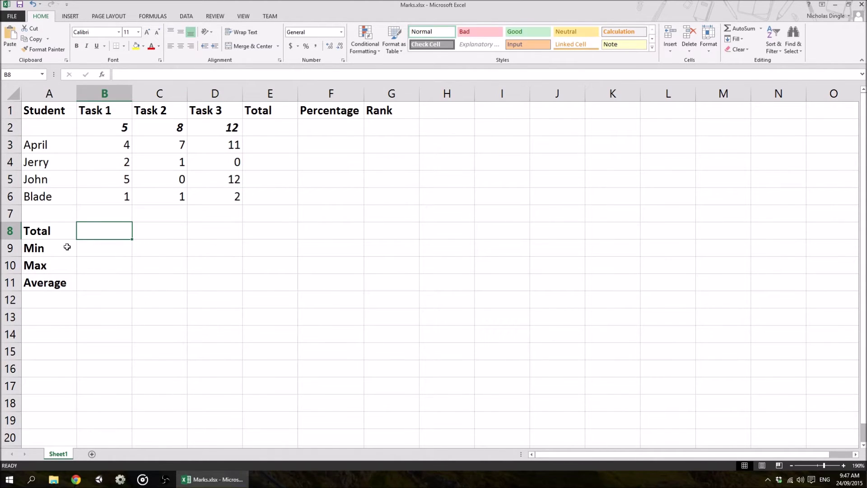
left_click_drag(59, 236, 64, 276)
left_click(124, 231)
left_click(119, 149)
left_click(120, 165)
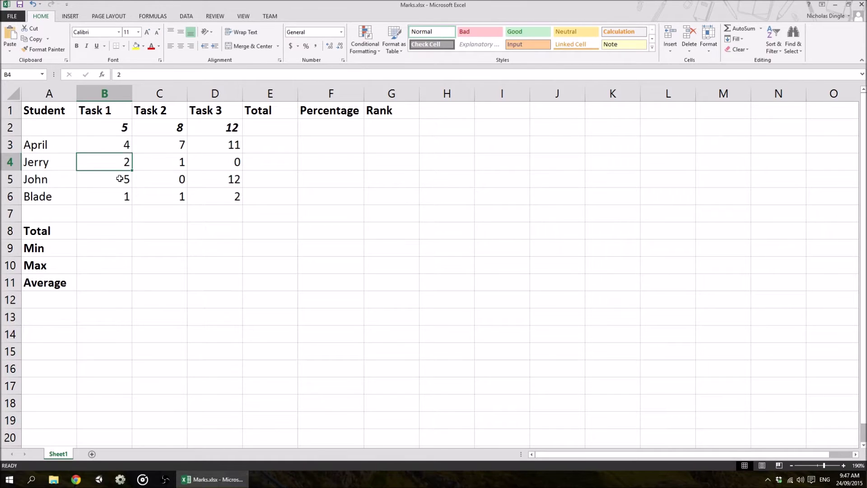
left_click(122, 181)
left_click(123, 195)
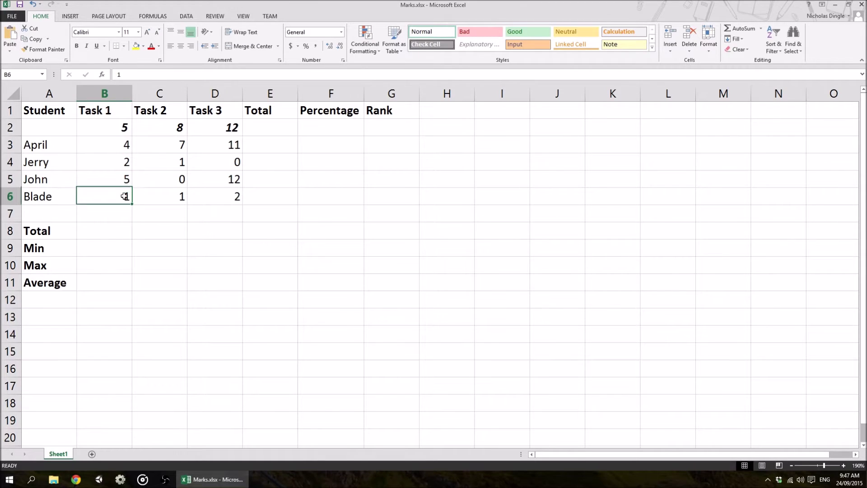
left_click(110, 151)
left_click(126, 132)
Step: Enter =B3+B4+B5+B6 in B8 to total the Task 1 marks
left_click(103, 231)
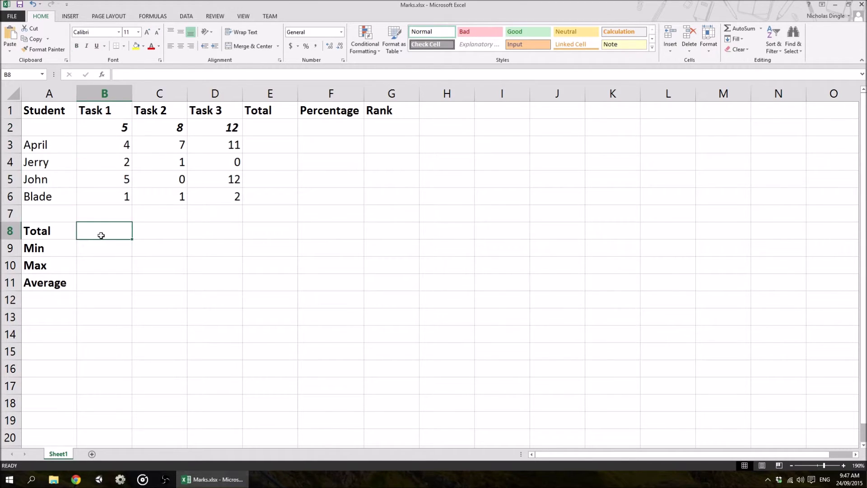
type("=")
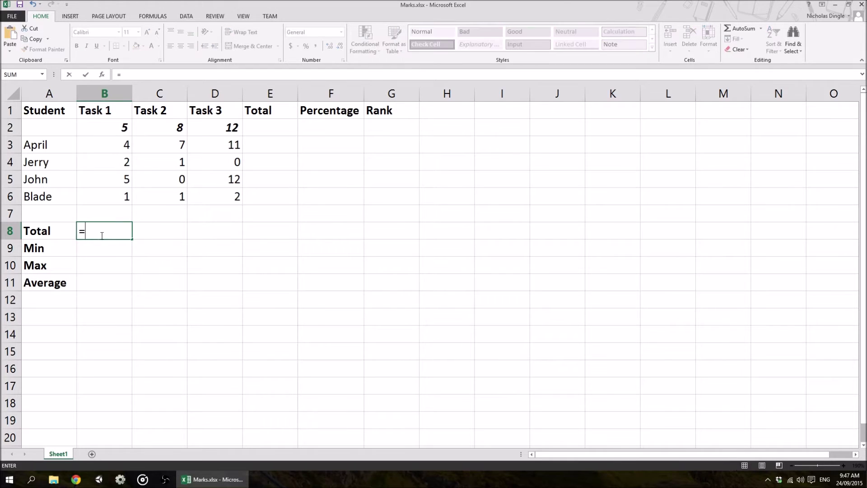
left_click(107, 144)
type("+")
left_click(116, 168)
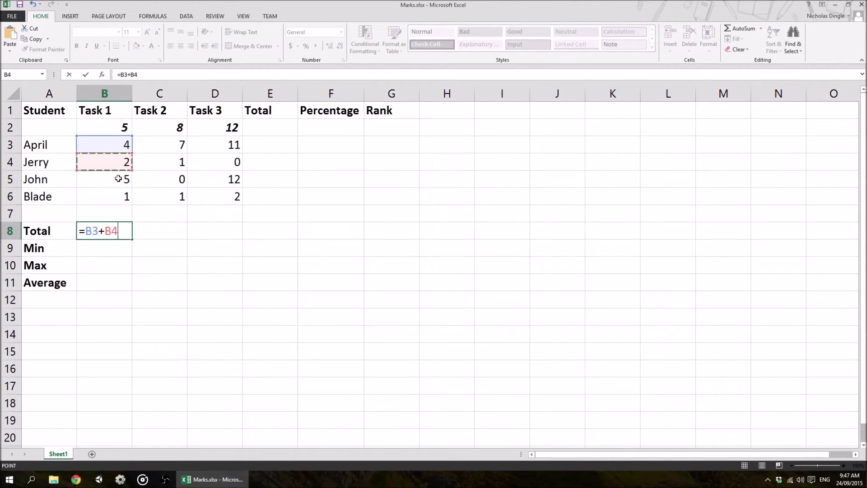
type("+")
left_click(116, 178)
type("+")
left_click(121, 197)
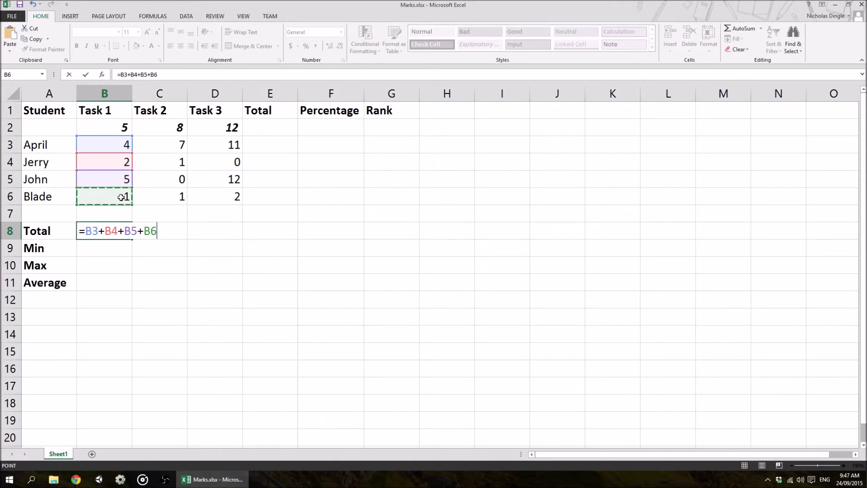
key("Return")
Step: Test the total by changing Blade's Task 1 mark to 4, seeing 15, then undo
left_click(121, 228)
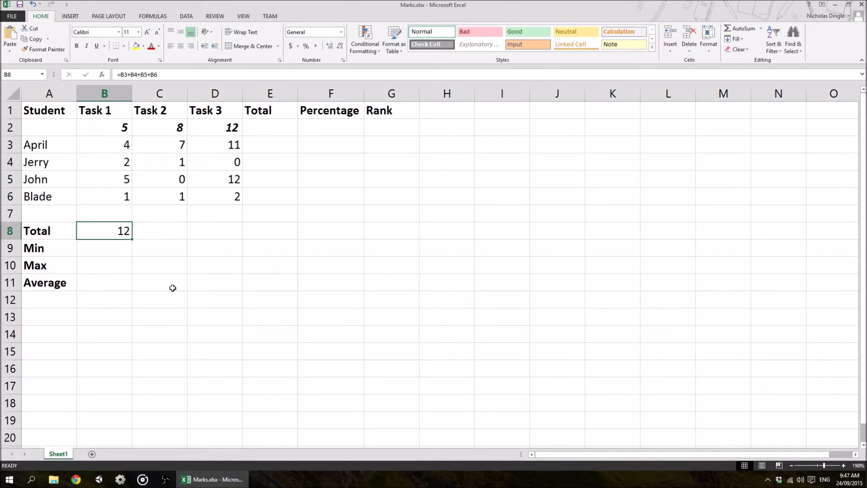
left_click(114, 197)
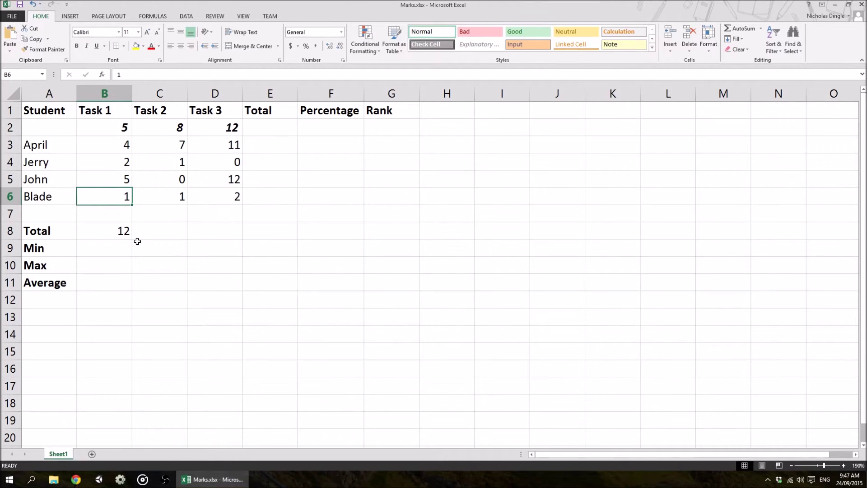
type("4")
key("Return")
left_click(124, 231)
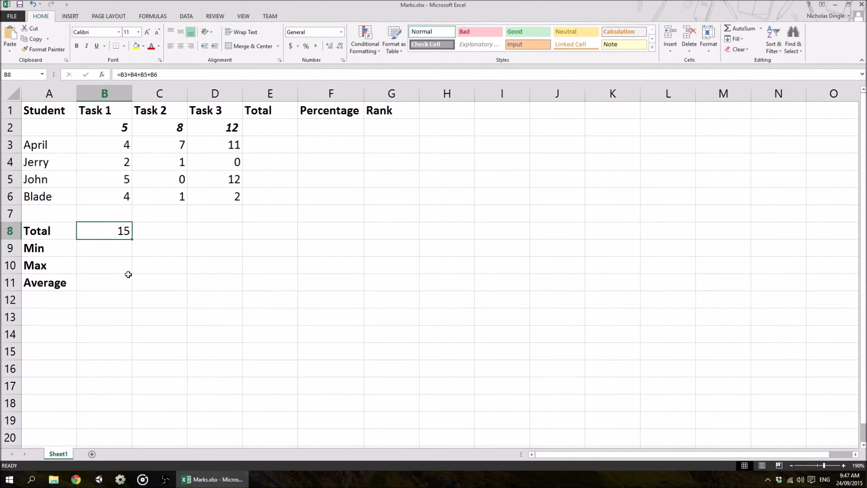
key("ctrl+z")
key("Down")
key("Down")
left_click(197, 77)
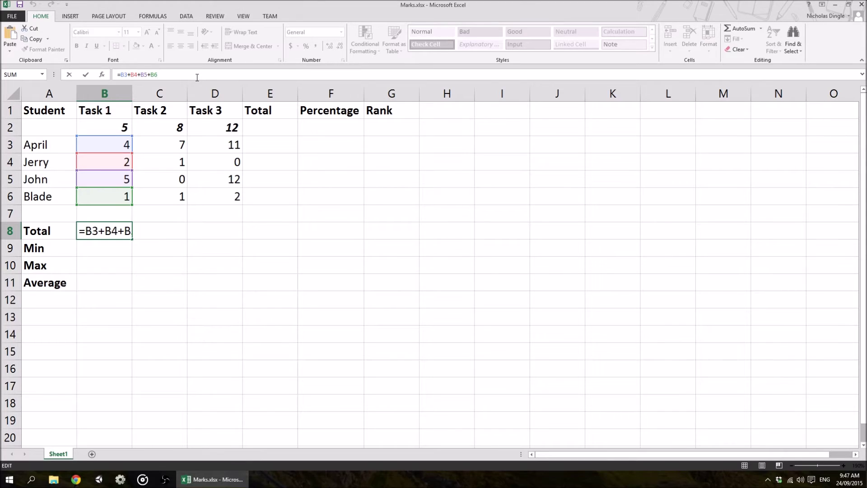
left_click_drag(120, 75, 204, 74)
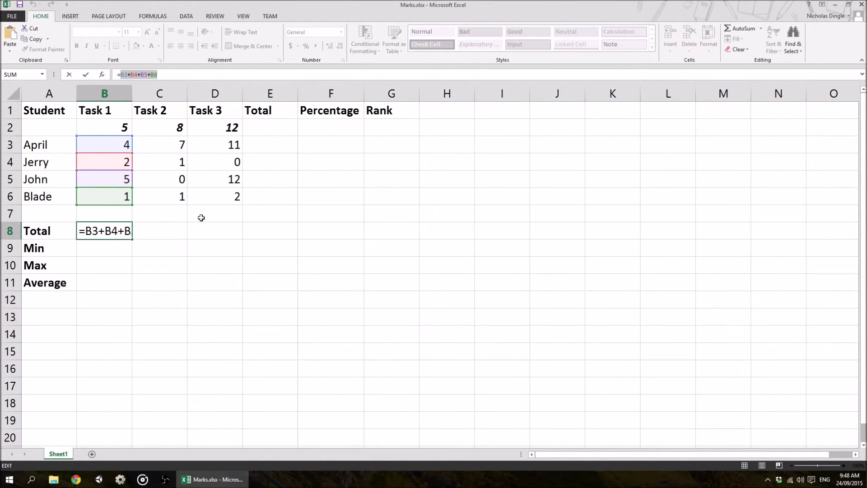
key("Return")
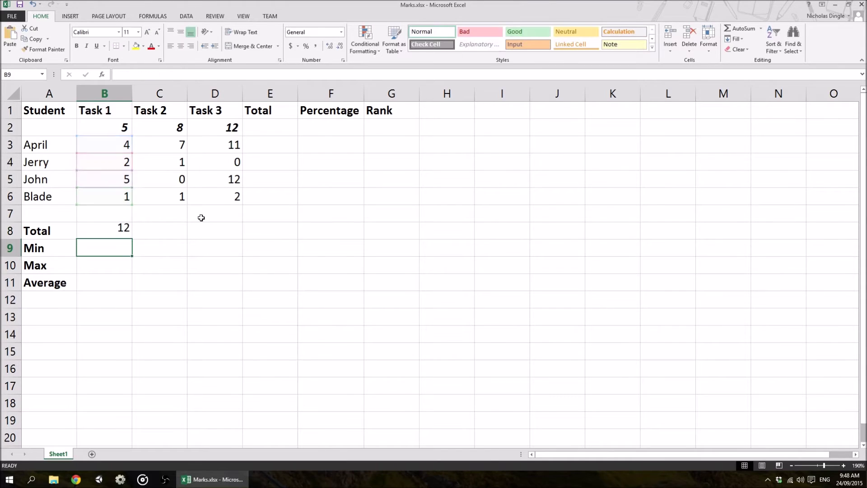
left_click(107, 233)
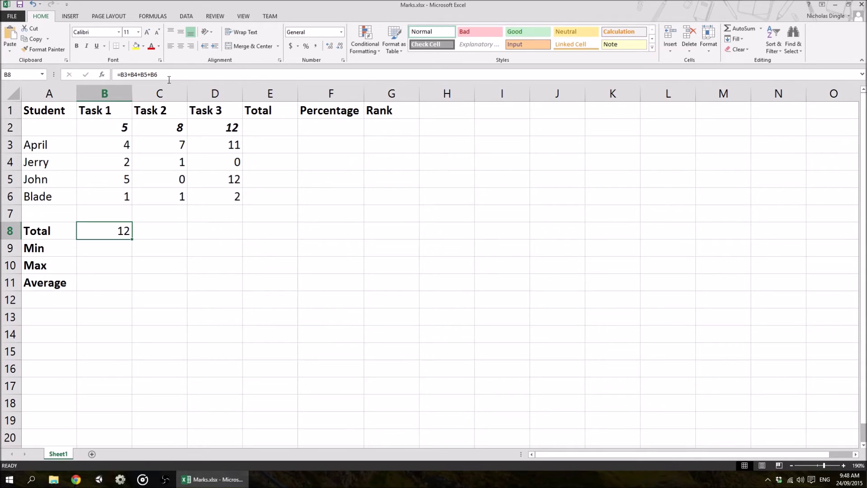
left_click(143, 247)
Step: Clear B8 and enter =SUM(B3:B6), briefly trying range B3:D6 before settling on B3:B6
left_click(111, 235)
key("Delete")
type("=")
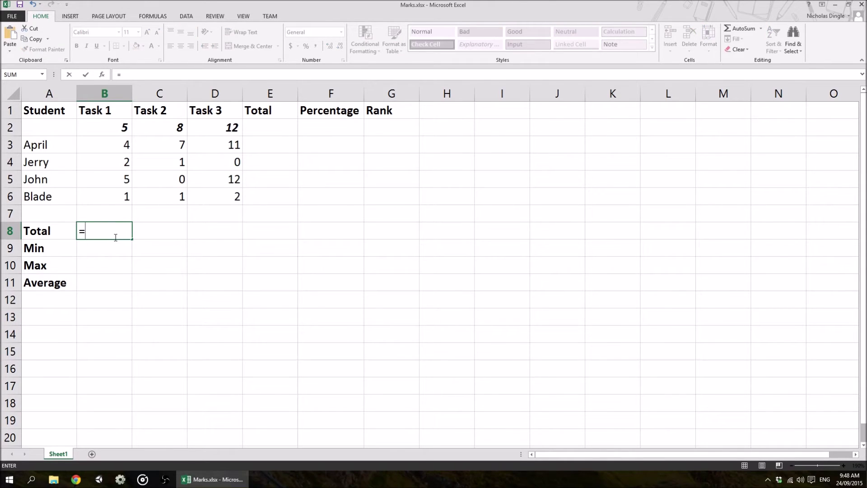
type("sum")
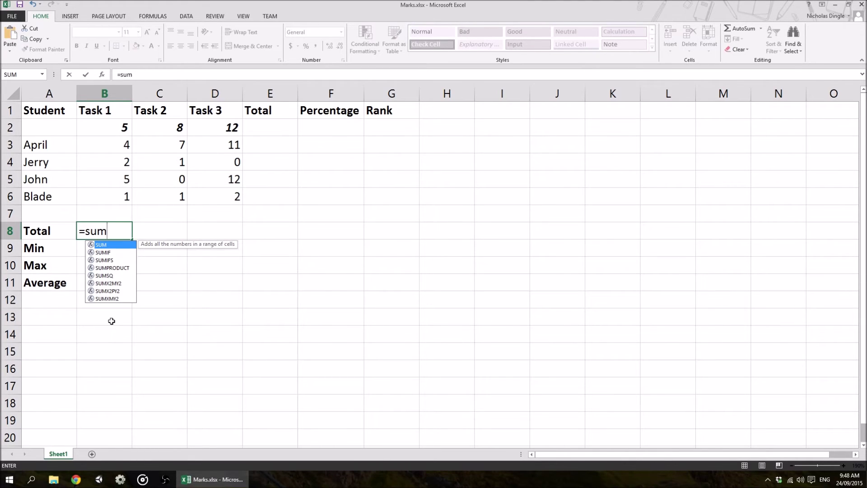
type("(")
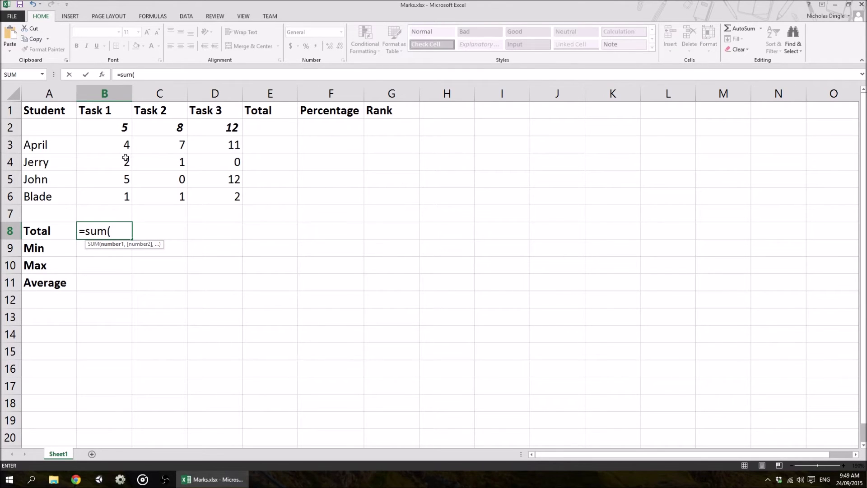
left_click_drag(120, 143, 118, 194)
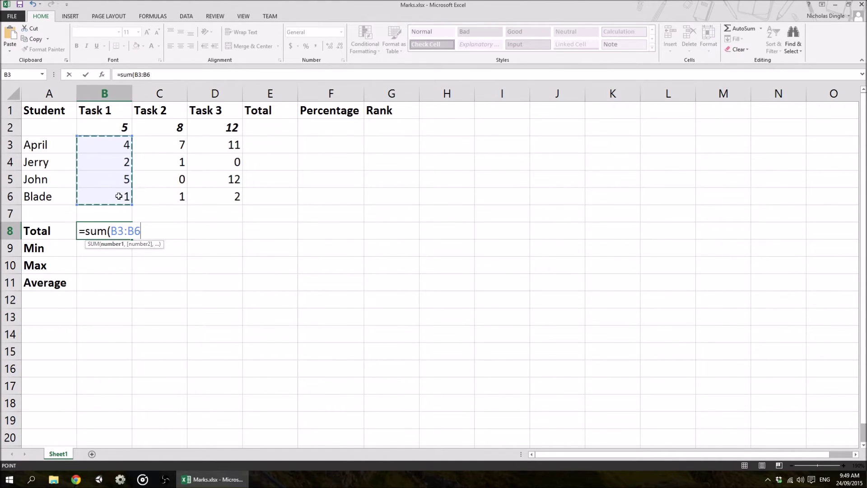
left_click_drag(107, 150, 229, 198)
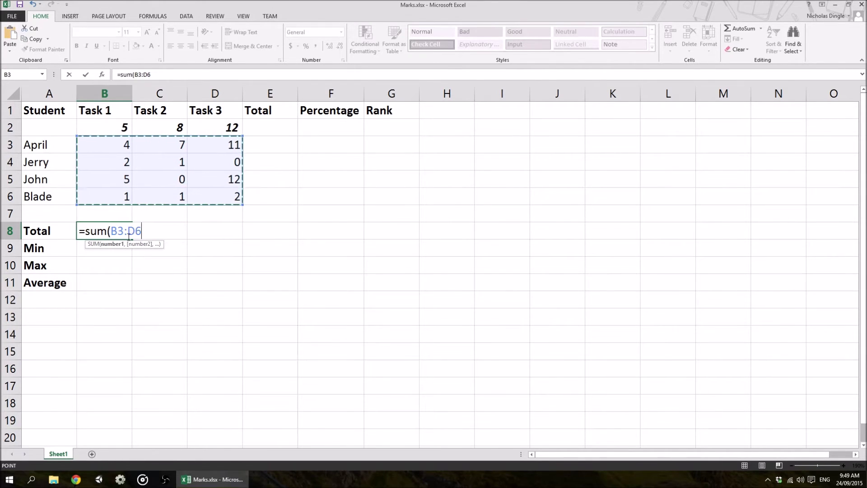
left_click_drag(111, 147, 119, 199)
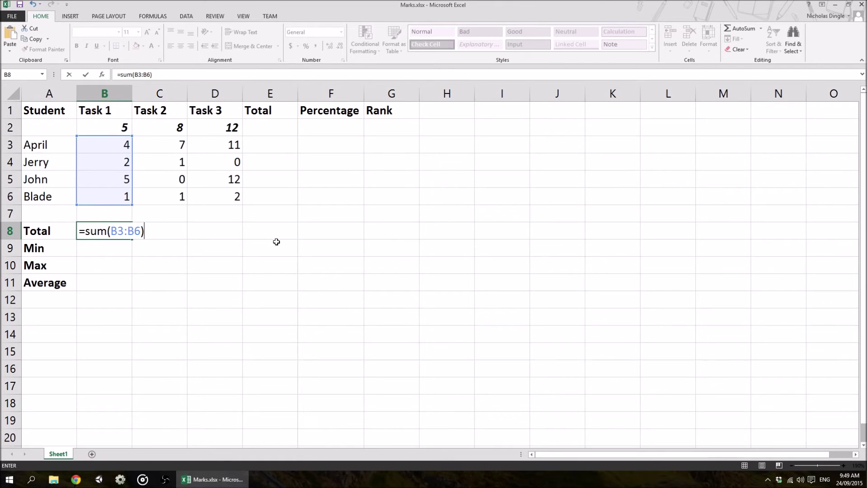
key("Return")
Step: Check B8's =SUM(B3:B6) formula and ignore the warning about omitting adjacent B2
left_click(109, 229)
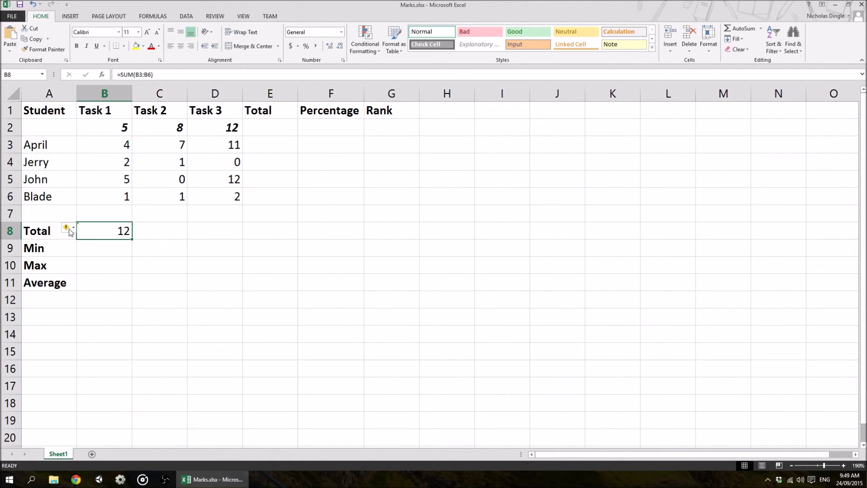
mouse_move(68, 231)
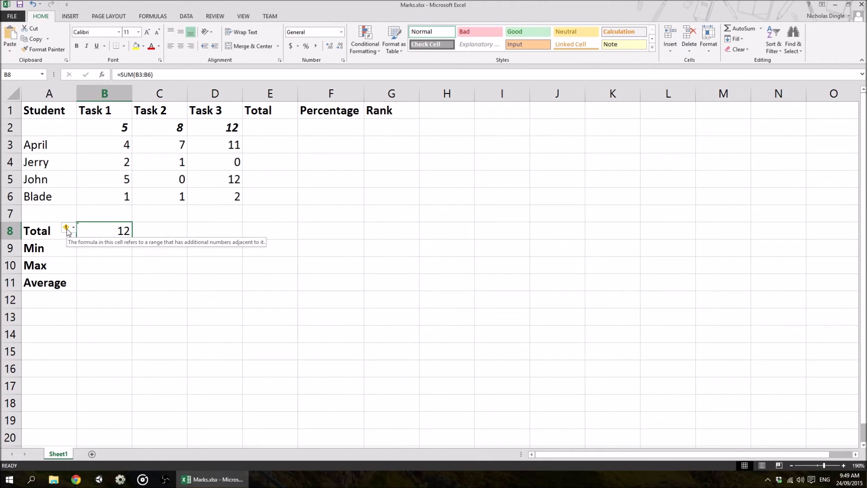
left_click(108, 128)
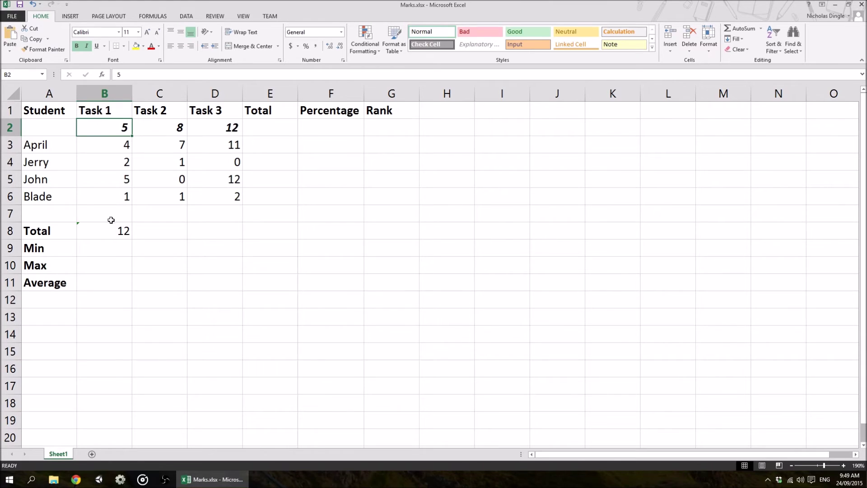
left_click(110, 230)
left_click(66, 227)
left_click(99, 274)
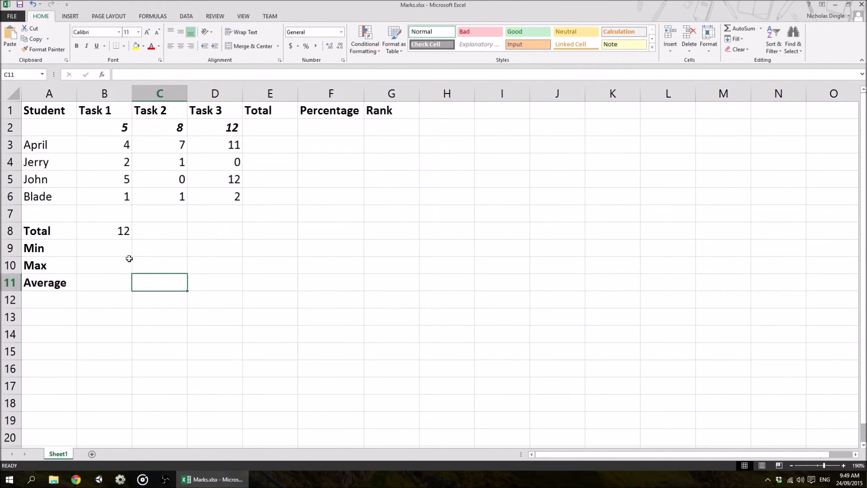
left_click(127, 254)
Step: Drag B8's SUM across to C8:D8 and ignore the error flagged on those totals
left_click(122, 232)
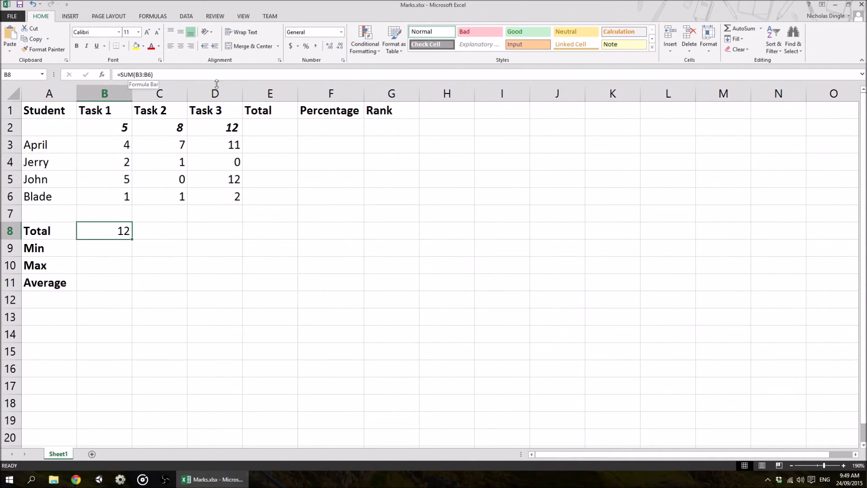
left_click_drag(132, 239, 243, 241)
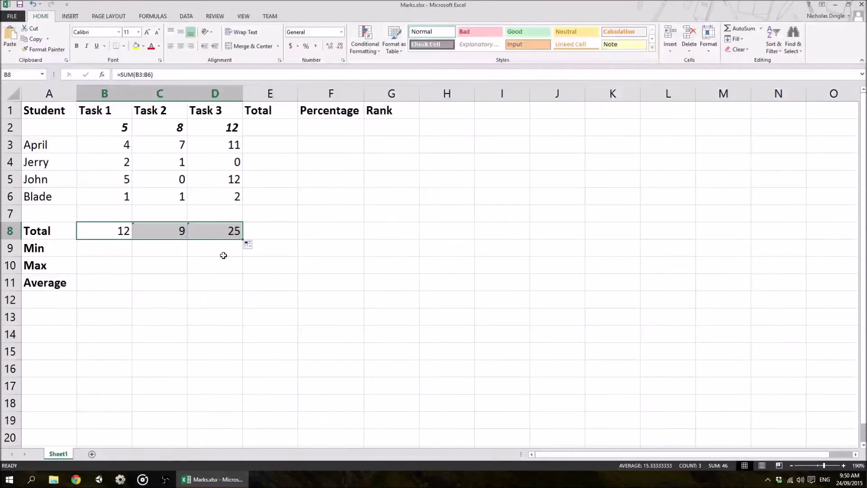
left_click_drag(164, 232, 192, 235)
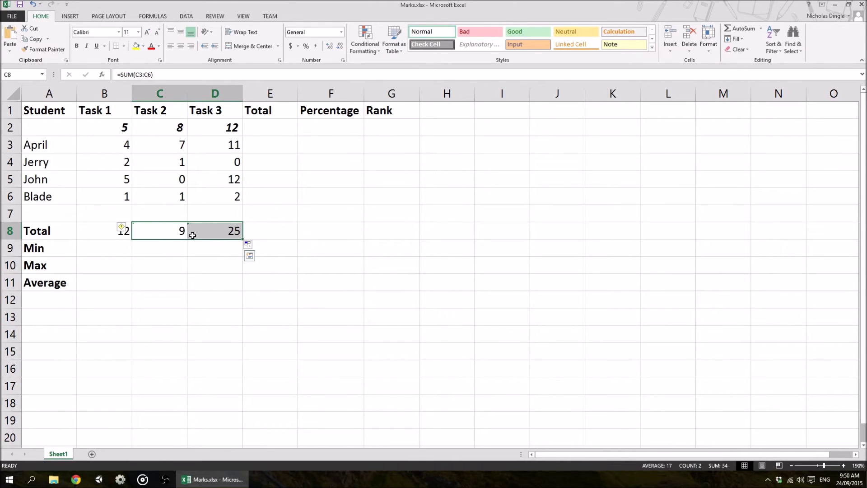
left_click(136, 229)
left_click(149, 270)
left_click(175, 262)
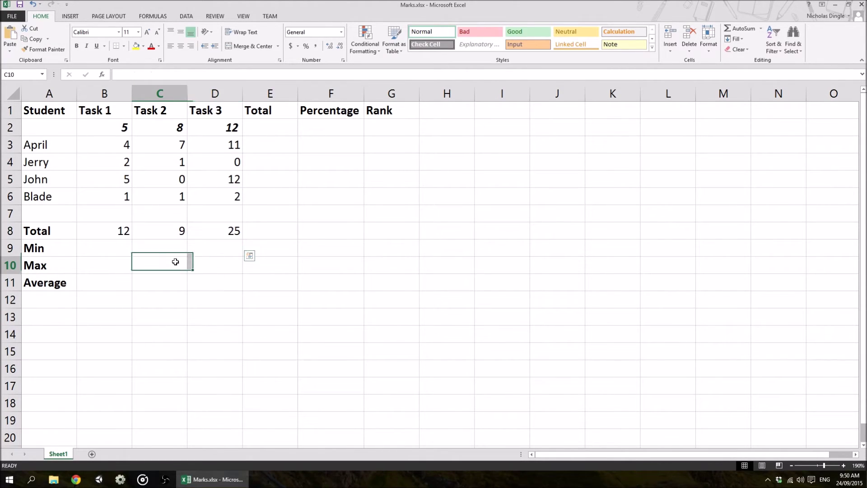
left_click(163, 234)
left_click_drag(192, 235, 225, 234)
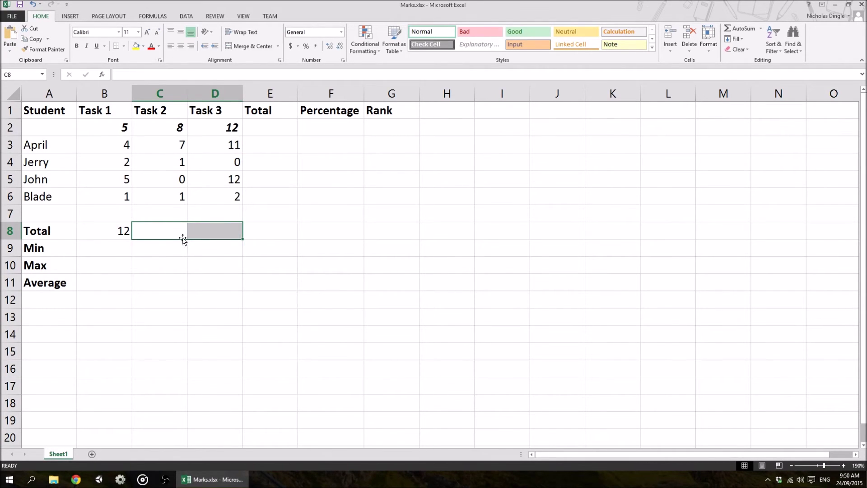
Step: Fill B8's SUM right across B8:D8 with Ctrl+R, giving totals 9 and 25
left_click(123, 230)
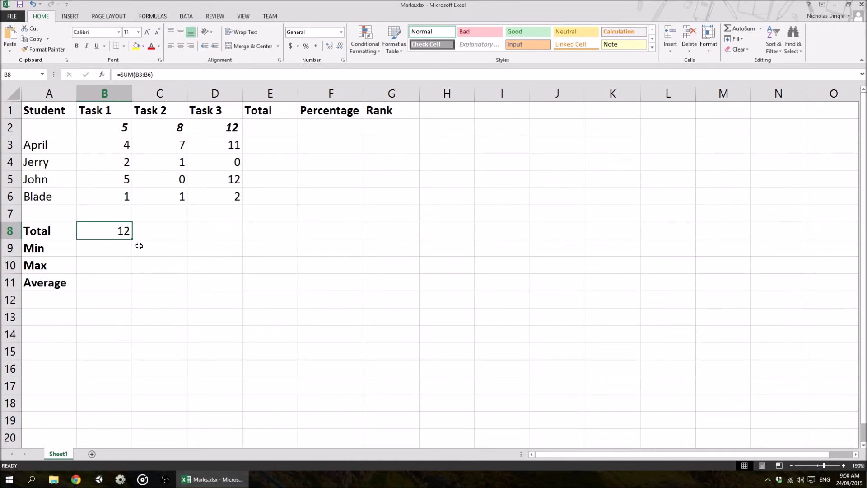
left_click_drag(126, 232, 207, 232)
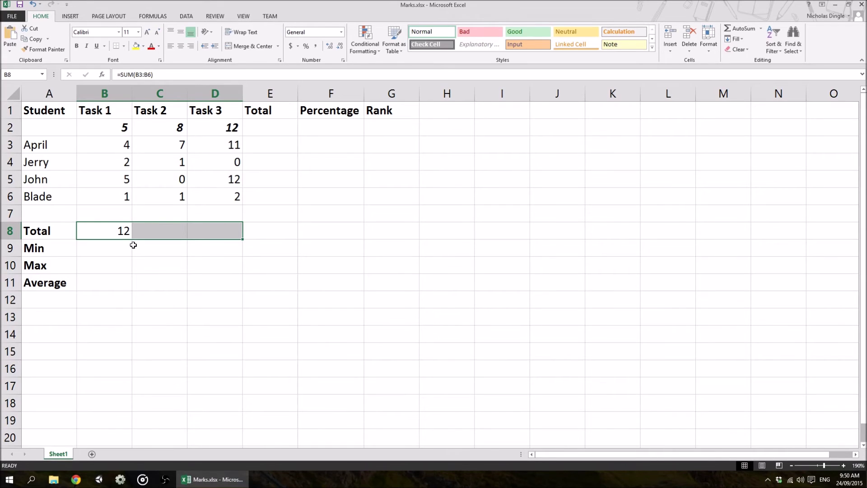
key("ctrl+r")
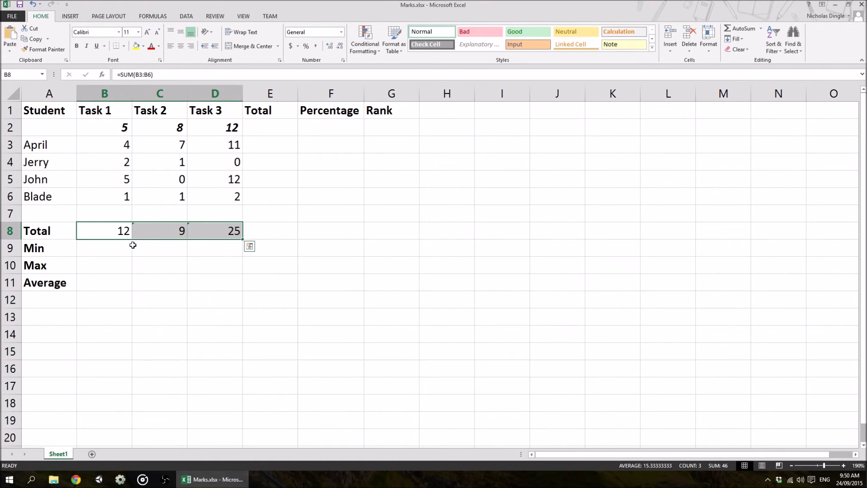
left_click(132, 244)
left_click_drag(112, 229, 116, 281)
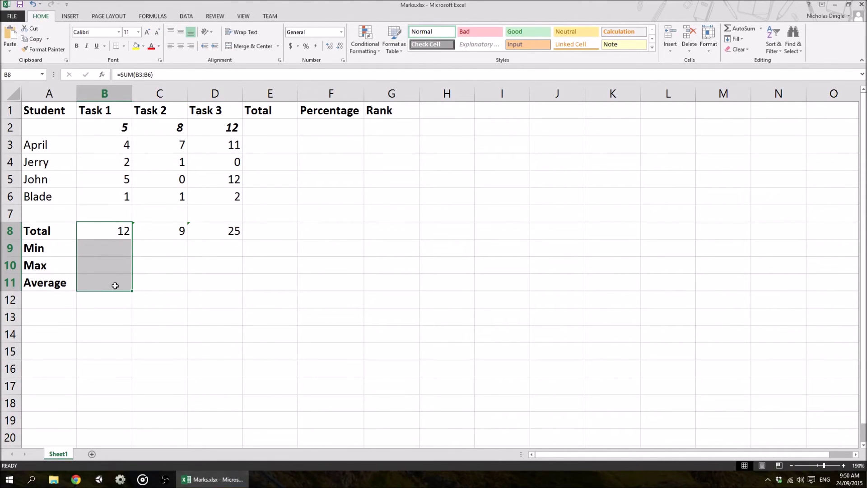
key("ctrl+v")
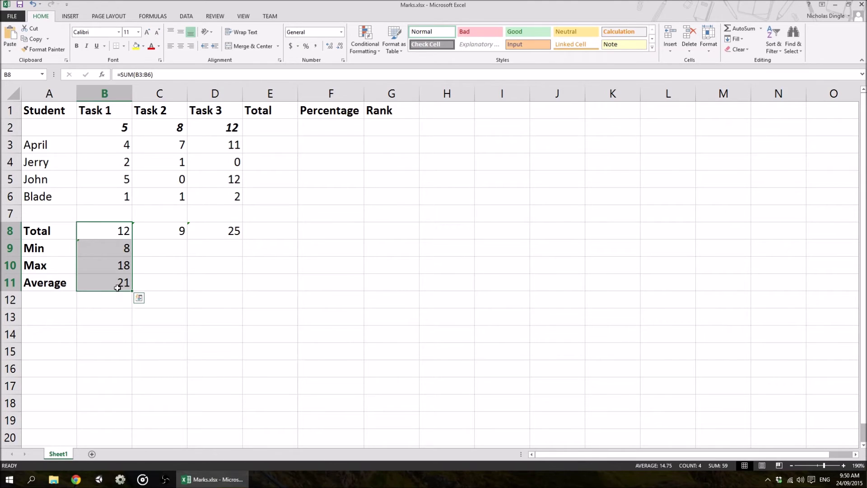
key("ctrl+z")
left_click(121, 233)
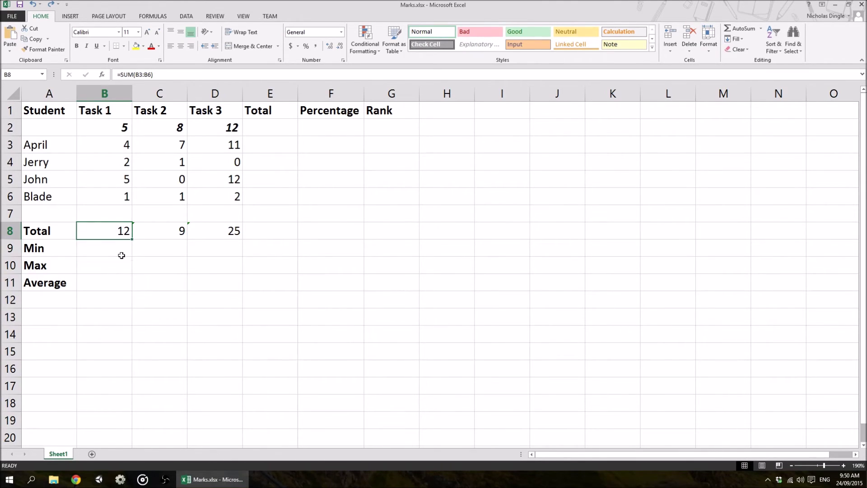
left_click_drag(171, 233, 221, 231)
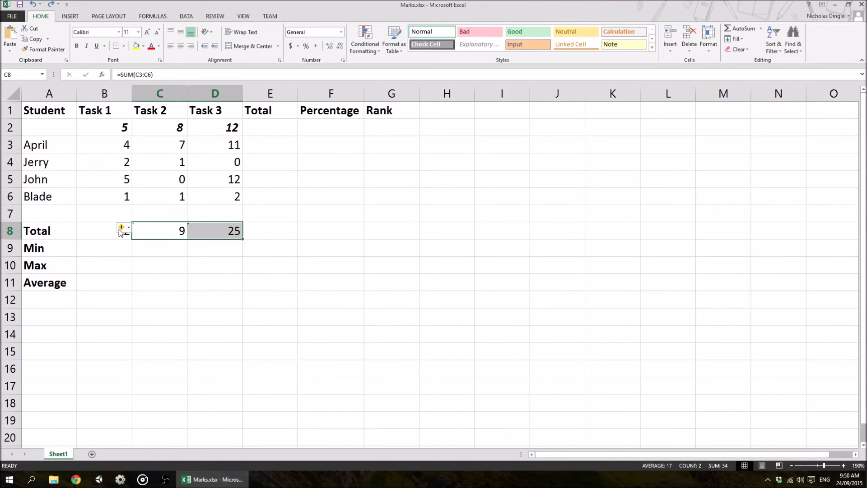
left_click(124, 230)
left_click(189, 273)
left_click_drag(108, 248, 112, 266)
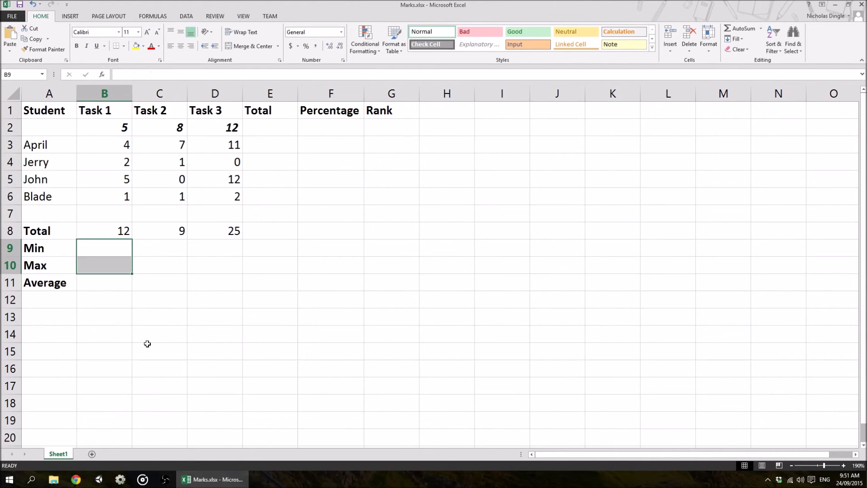
left_click(149, 316)
left_click(120, 246)
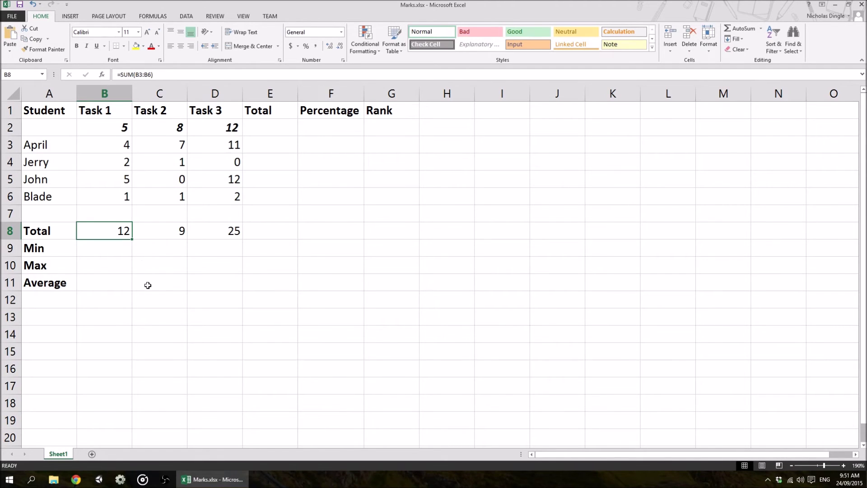
left_click(118, 75)
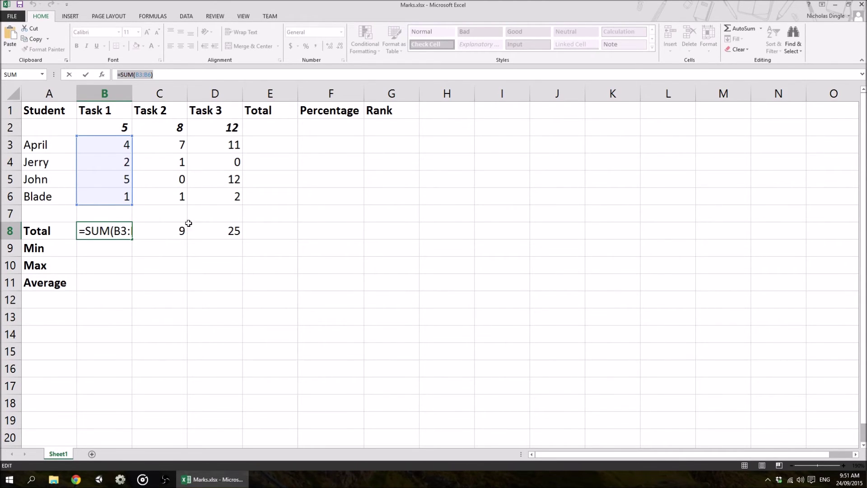
Step: Highlight SUM in B8's formula bar and open Function Arguments showing B3:B6 with result 12
double_click(128, 76)
left_click(129, 75)
double_click(129, 74)
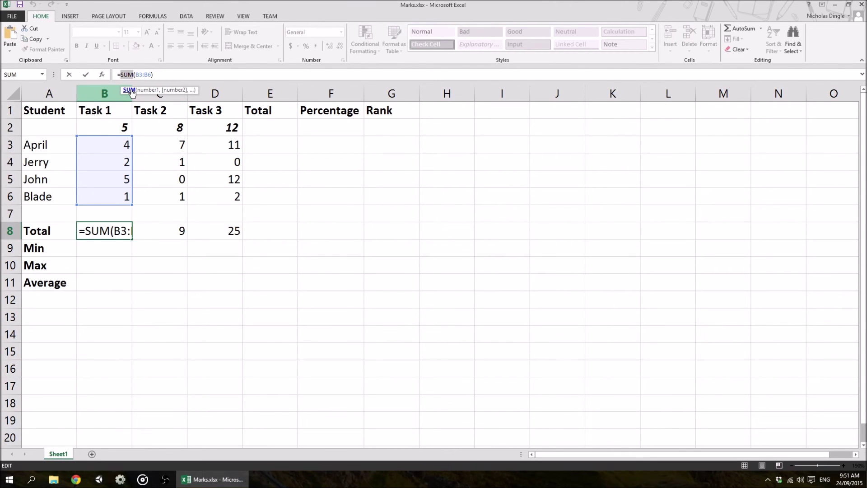
left_click(102, 75)
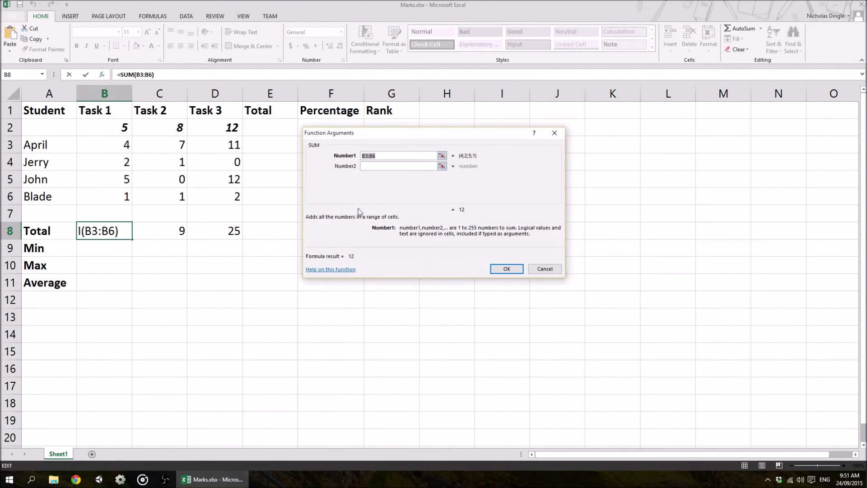
Step: Open 'Help on this function' for SUM, closing and reopening Function Arguments once in between
left_click(324, 270)
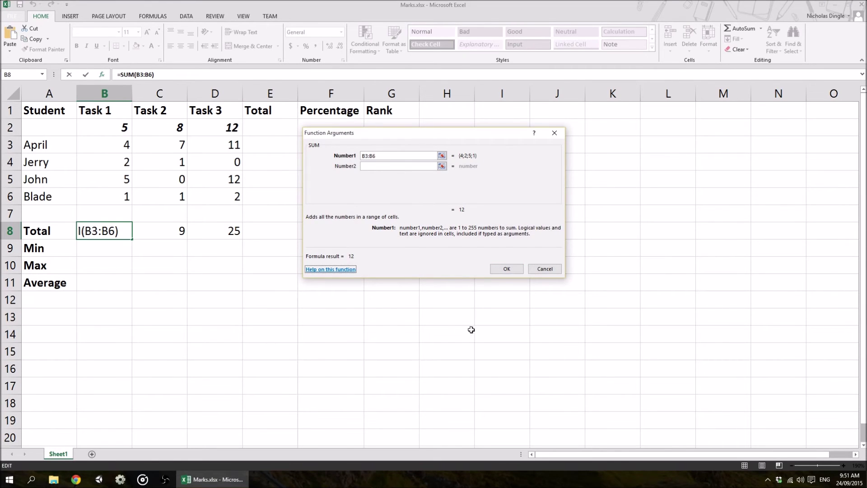
left_click(519, 112)
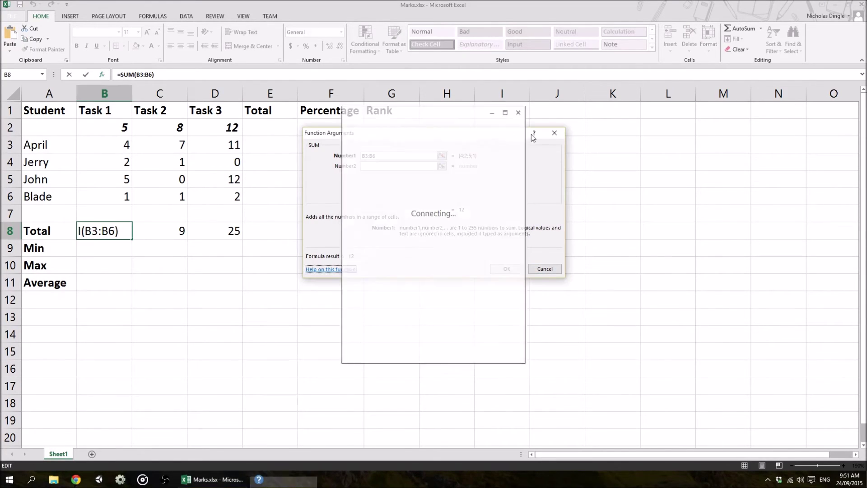
left_click(545, 269)
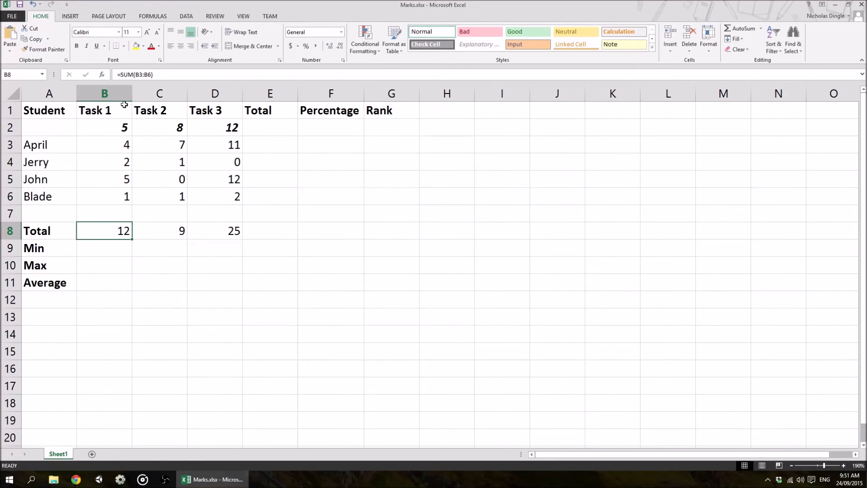
left_click(104, 74)
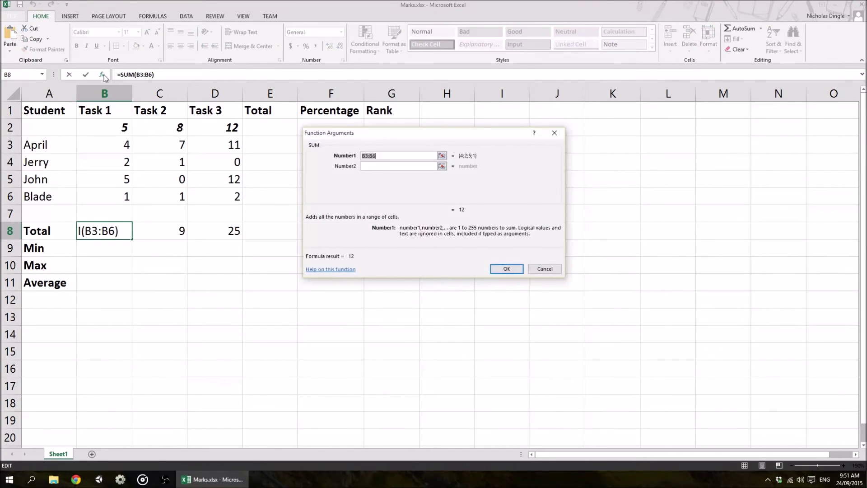
left_click(354, 270)
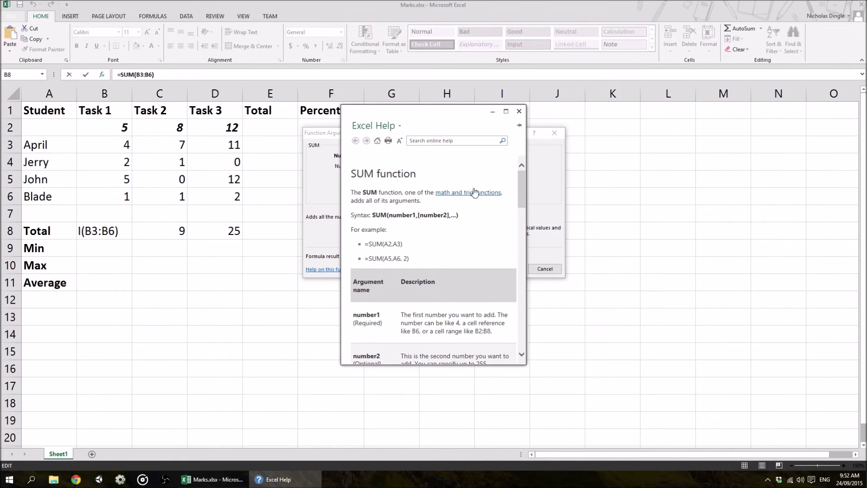
Step: Highlight 'adds all of its arguments' and the A2,A3 reference in the first SUM example
left_click_drag(352, 200, 421, 202)
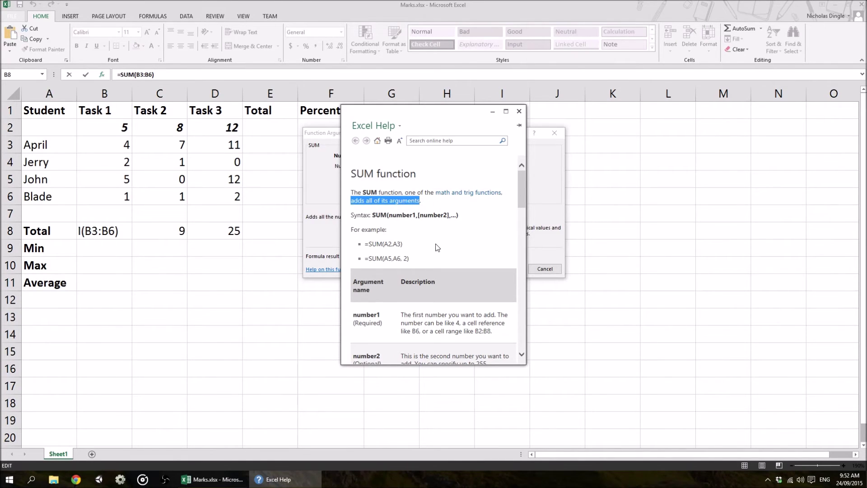
left_click(373, 205)
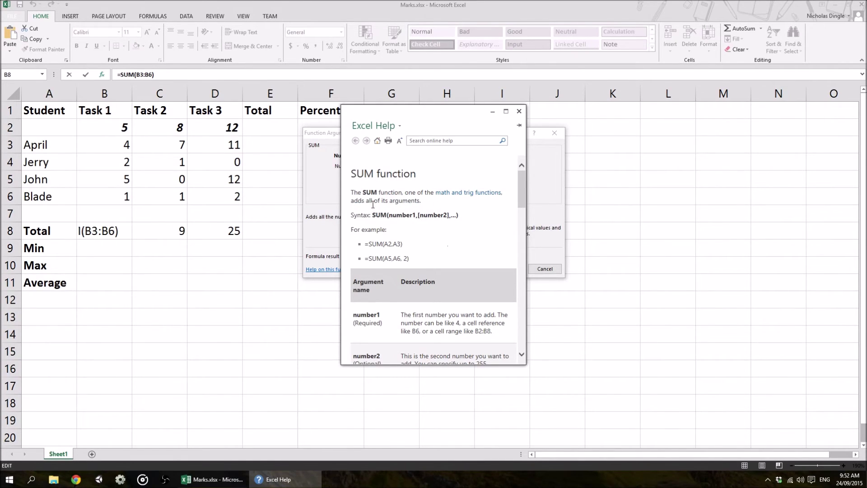
mouse_move(356, 201)
left_mouse_down()
mouse_move(420, 201)
mouse_move(447, 215)
mouse_move(351, 215)
left_mouse_up()
left_click(449, 239)
left_click_drag(384, 244, 401, 244)
left_click_drag(384, 244, 400, 245)
Step: Read down to the second example, highlight its 15, and close the Help window
scroll(427, 255, "down", 8)
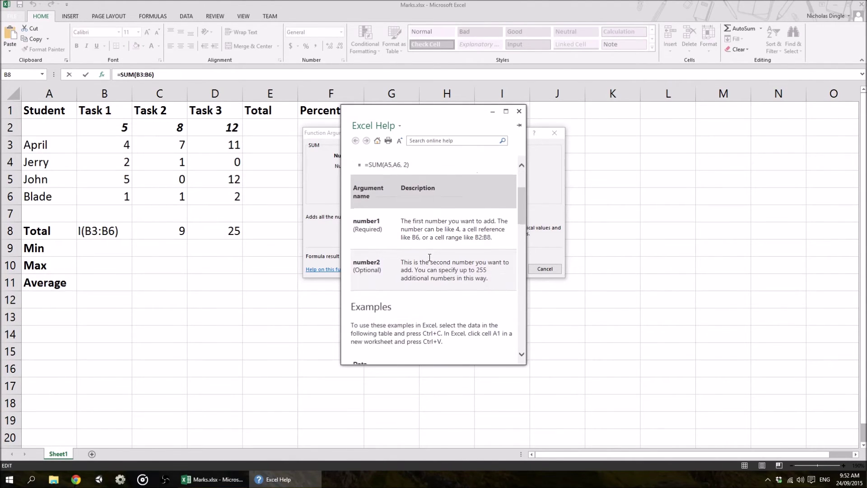
scroll(433, 262, "down", 6)
scroll(431, 253, "up", 2)
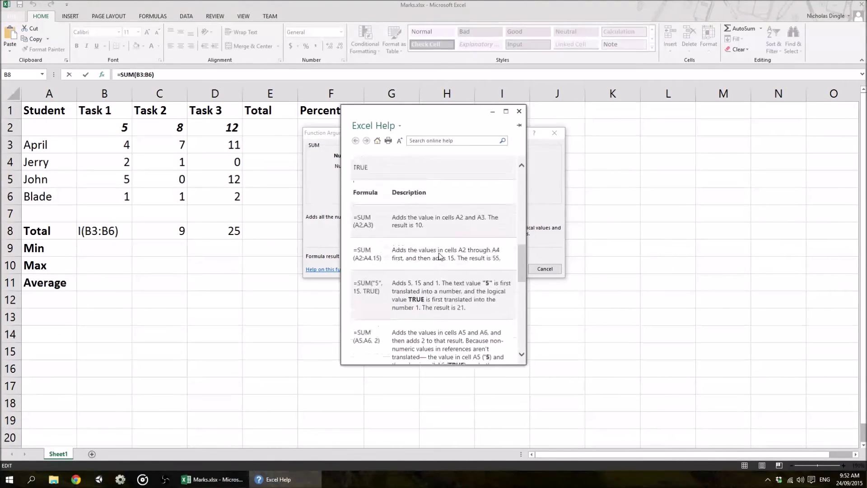
scroll(429, 244, "down", 1)
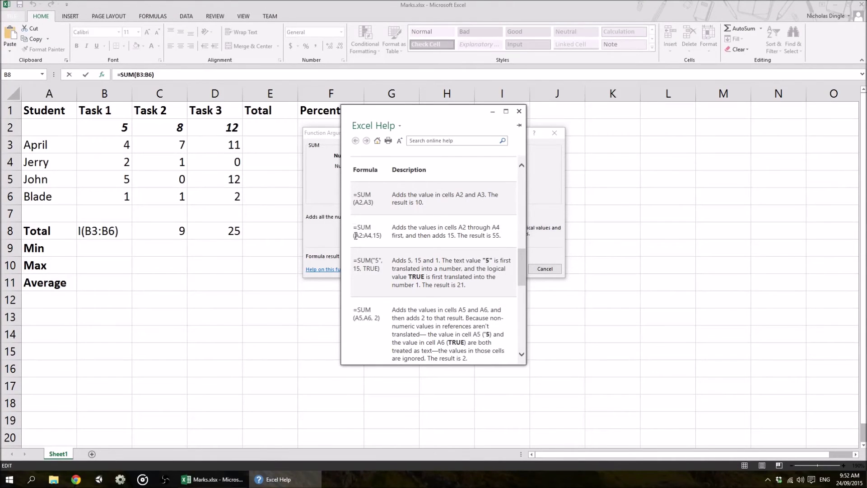
left_click_drag(353, 235, 382, 235)
left_click(382, 251)
double_click(376, 235)
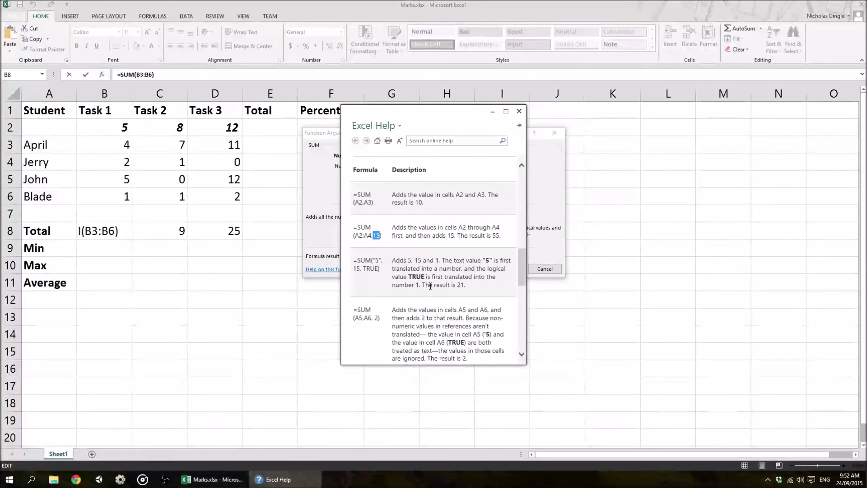
left_click(439, 310)
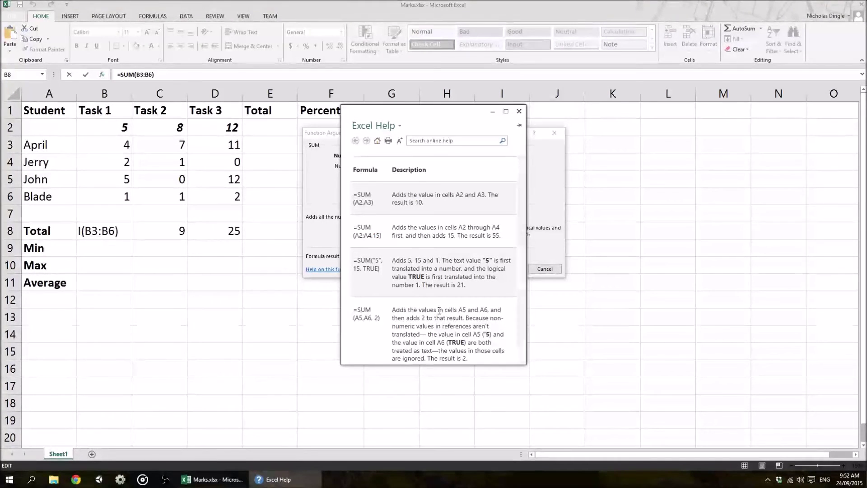
left_click(520, 111)
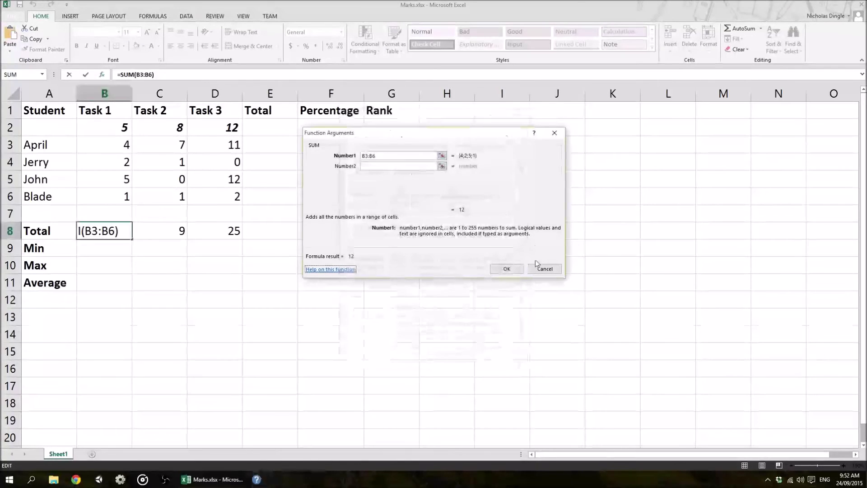
Step: Confirm the SUM dialog, then in B9 search Insert Function for 'min' and choose MIN
left_click(545, 269)
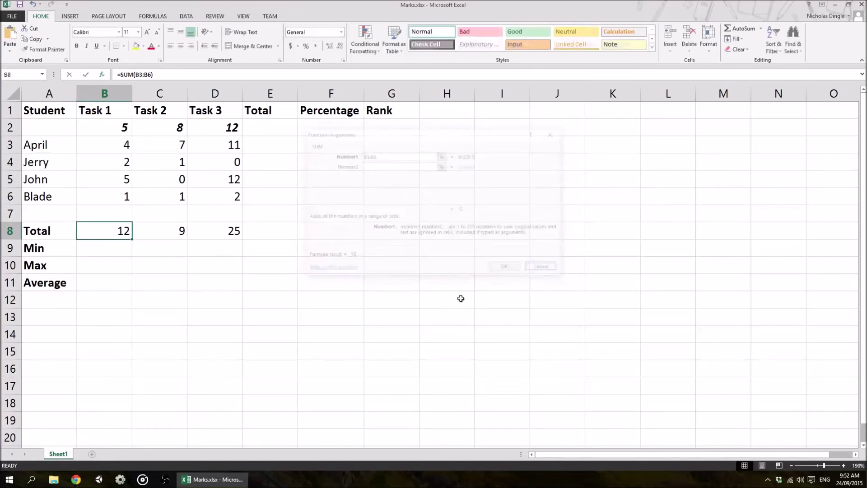
left_click(100, 246)
left_click(102, 75)
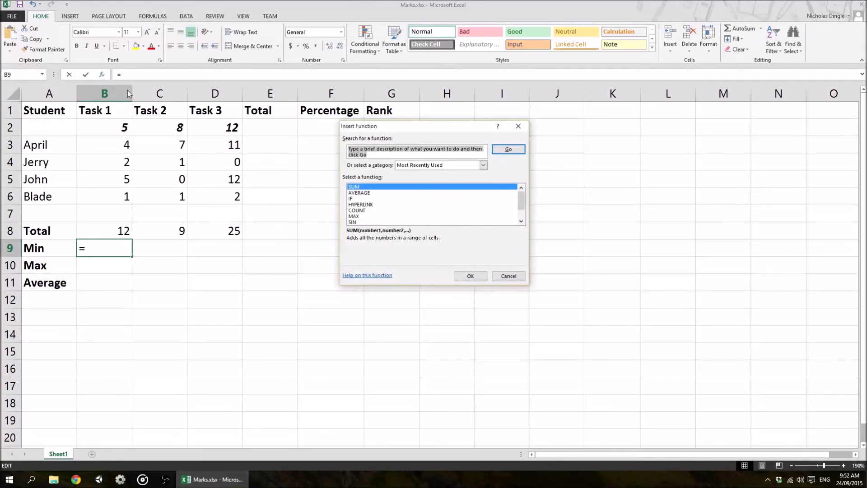
mouse_move(524, 191)
left_mouse_down()
mouse_move(523, 213)
mouse_move(522, 196)
left_mouse_up()
scroll(501, 201, "down", 1)
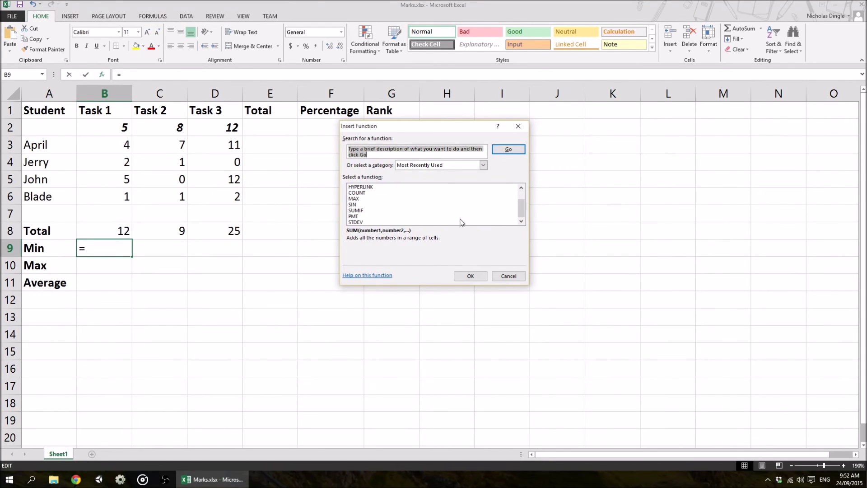
scroll(460, 222, "up", 1)
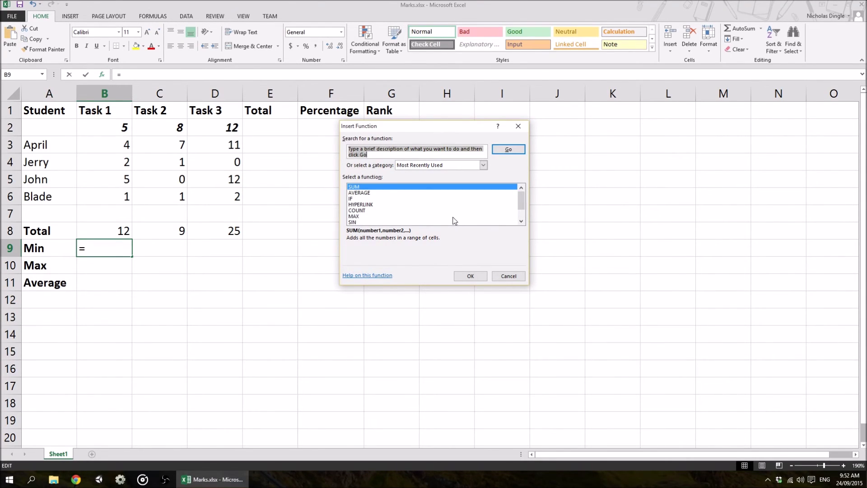
scroll(394, 203, "down", 1)
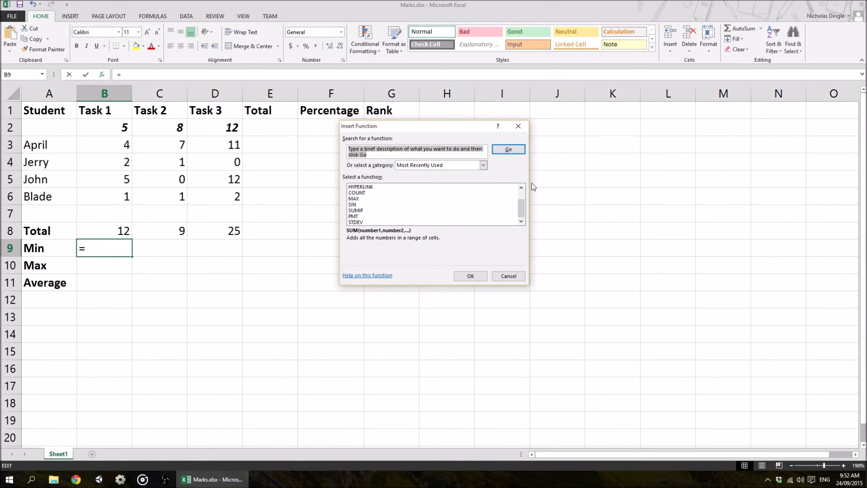
type("min")
left_click(508, 150)
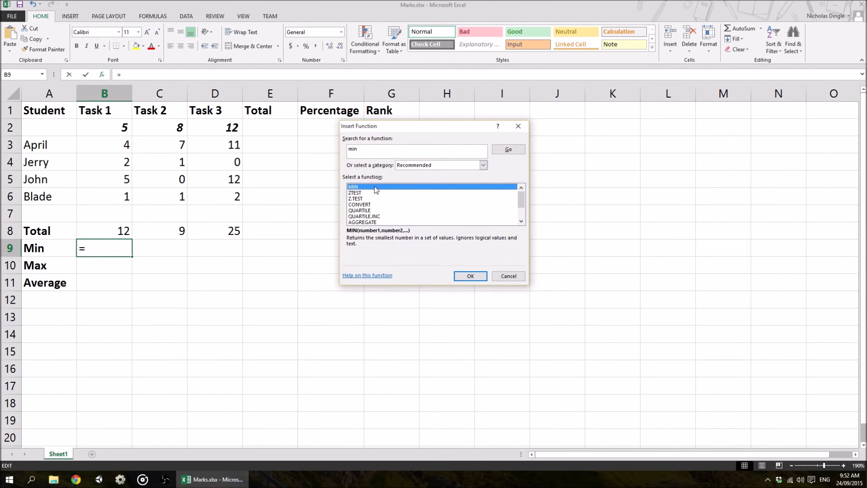
left_click(469, 276)
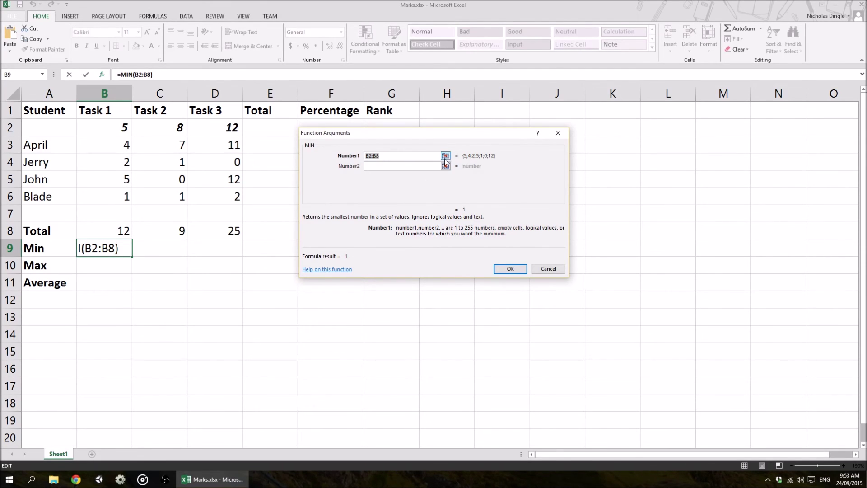
Step: Set the Task 1 Min cell to =MIN(B3:B6) by picking the range in Function Arguments
left_click(446, 156)
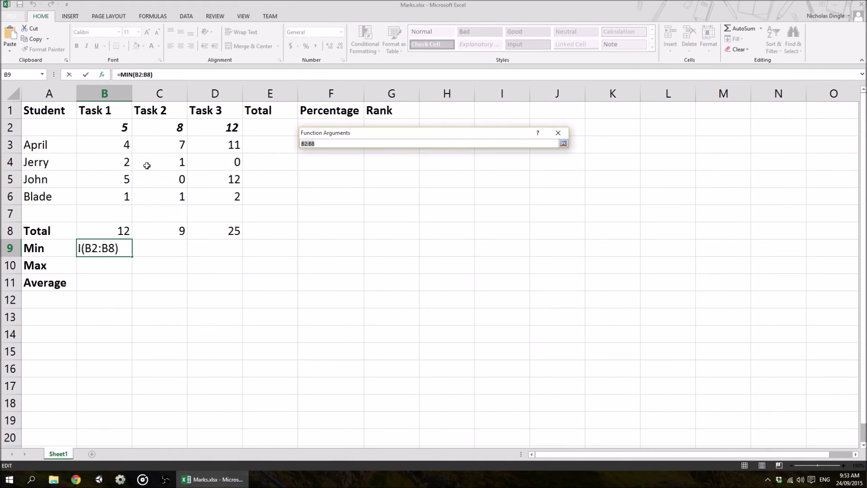
left_click_drag(111, 150, 110, 203)
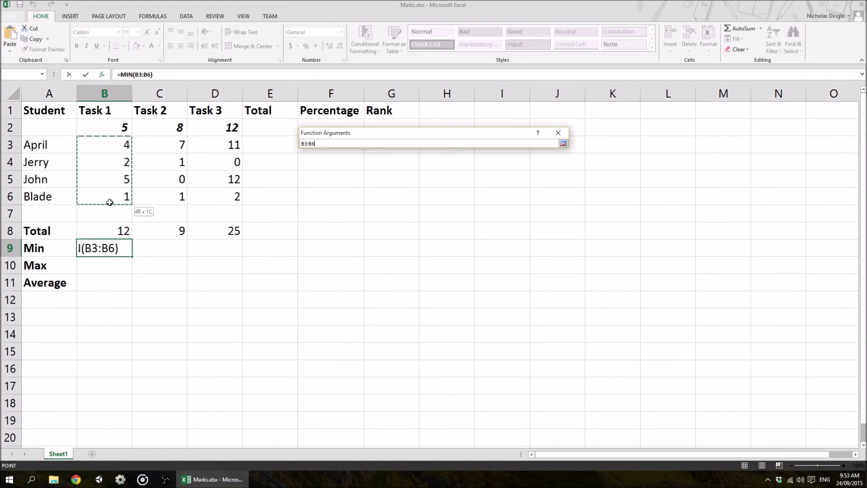
left_click(562, 143)
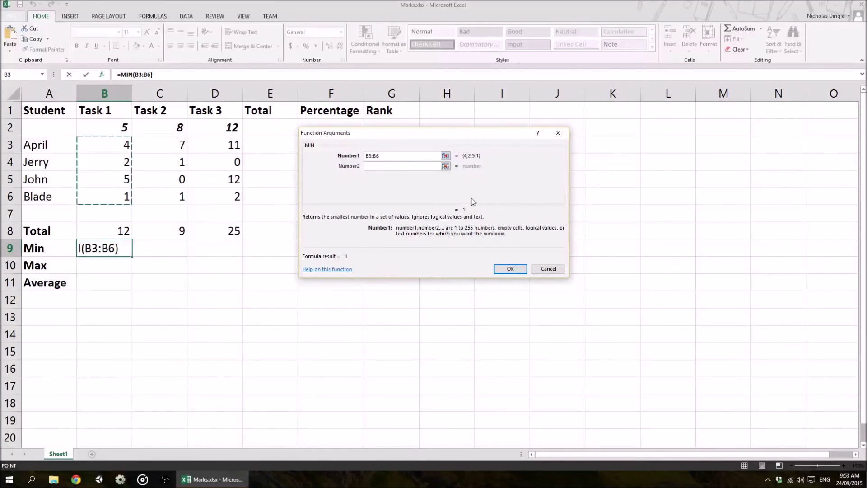
left_click(509, 269)
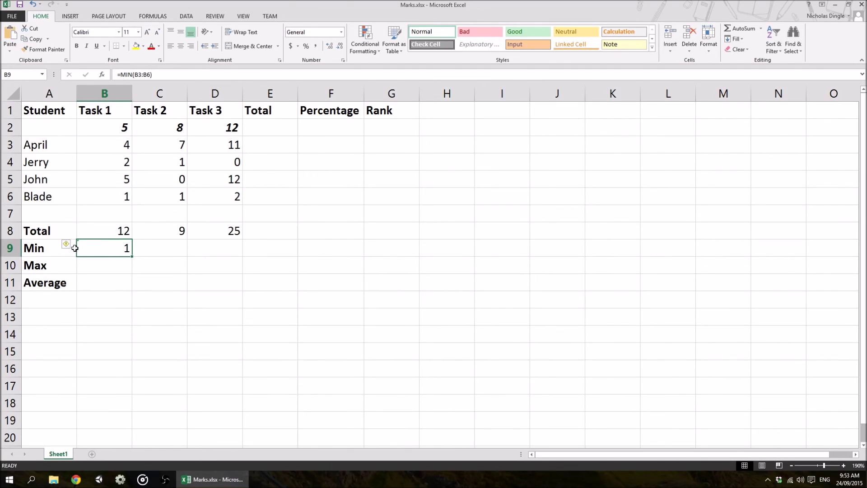
Step: Clear the maximum marks 5, 8, 12 in B2:D2, then undo the deletion
mouse_move(66, 248)
left_click_drag(113, 128, 213, 123)
key("Delete")
left_click(229, 250)
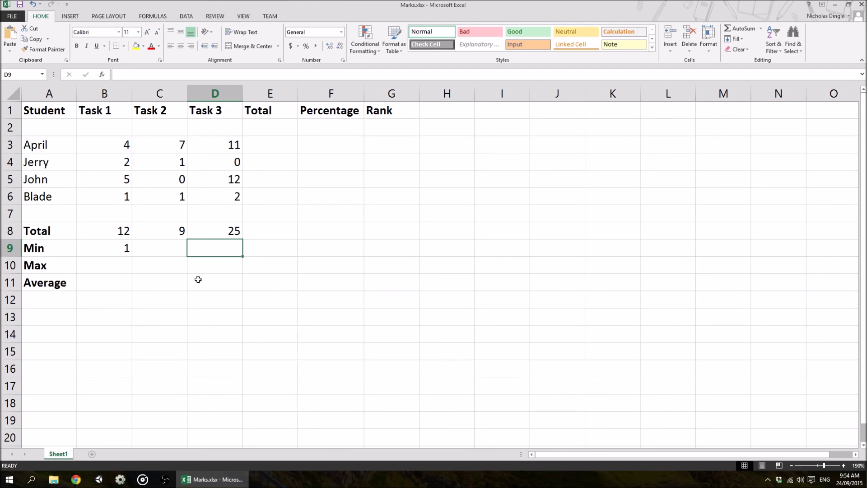
key("ctrl+z")
Step: Insert a blank row above April and confirm the minimum formula became =MIN(B4:B7)
left_click(10, 148)
right_click(10, 148)
left_click(35, 207)
left_click(159, 214)
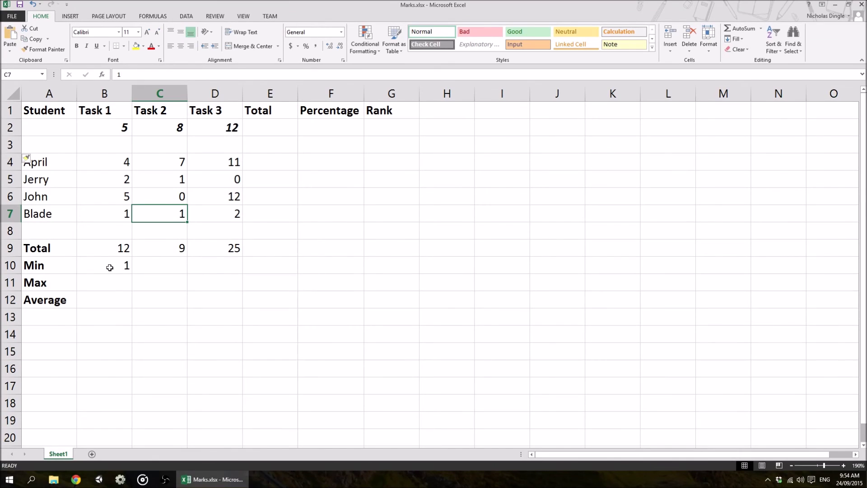
left_click(110, 267)
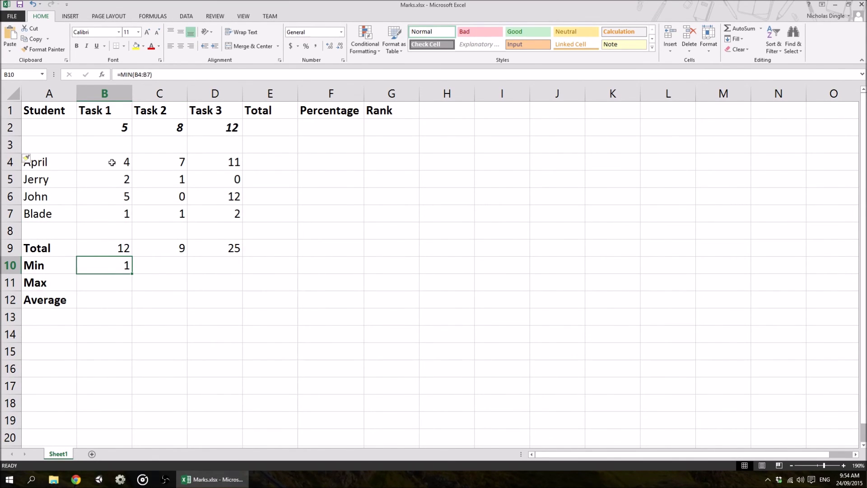
left_click(50, 150)
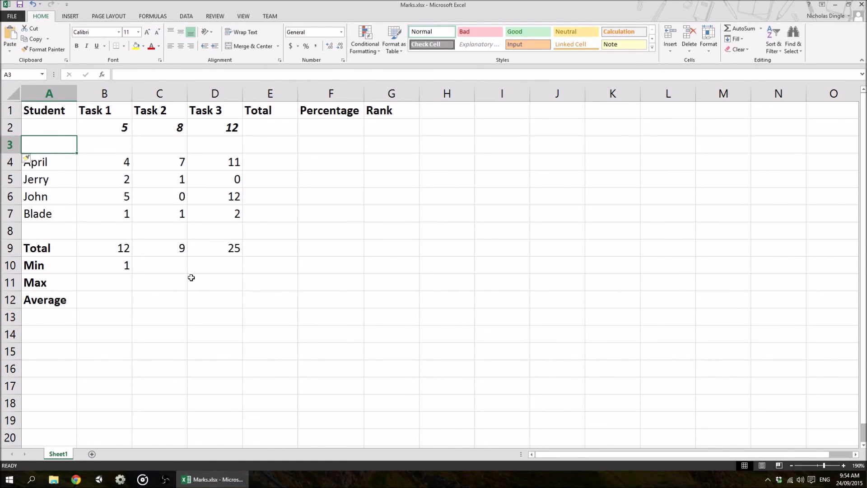
Step: Enter =MAX(B4:B7) in B11 so the Task 1 maximum shows 5
left_click(122, 283)
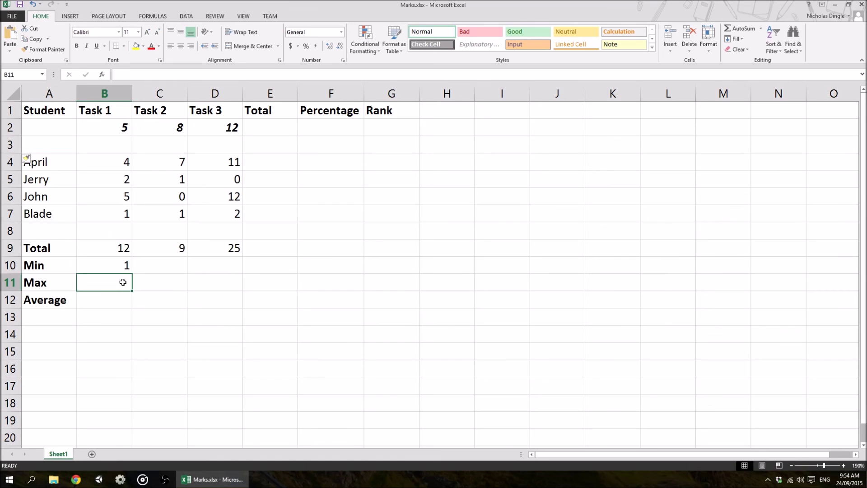
type("=")
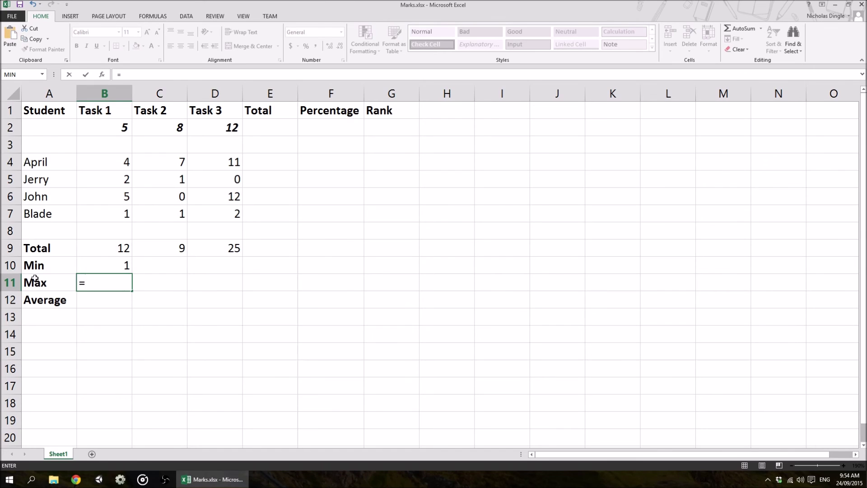
type("max")
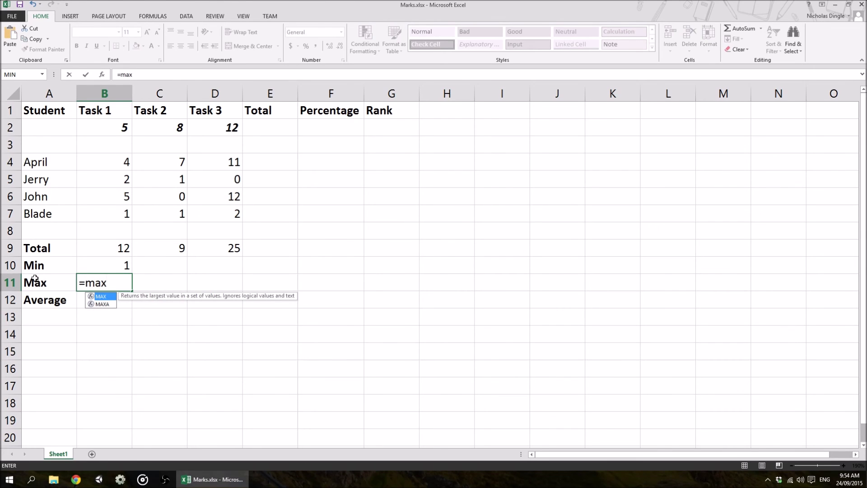
type("(")
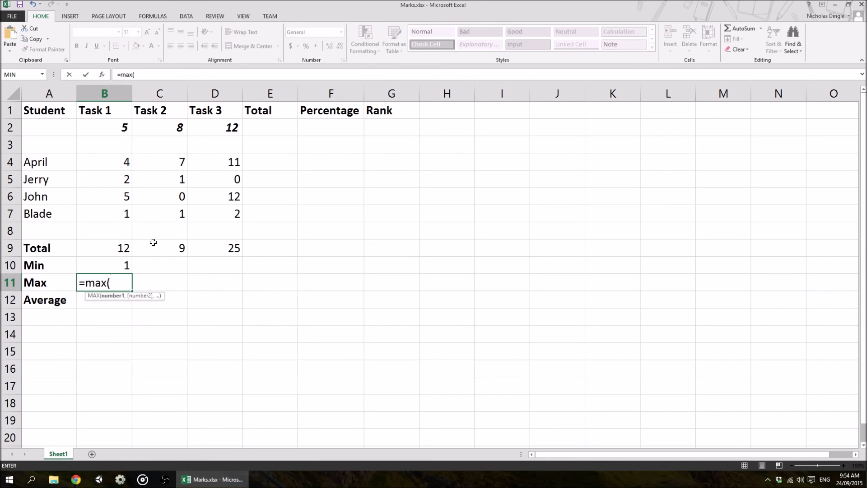
left_click_drag(122, 164, 119, 215)
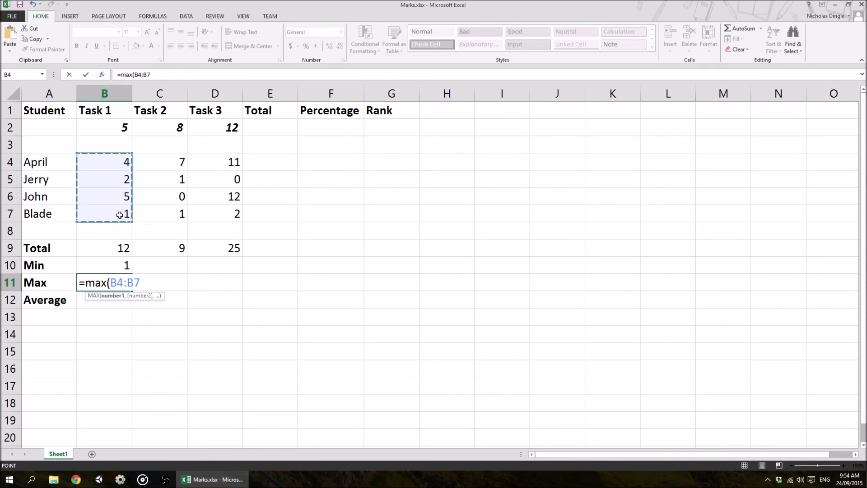
type(")")
key("Return")
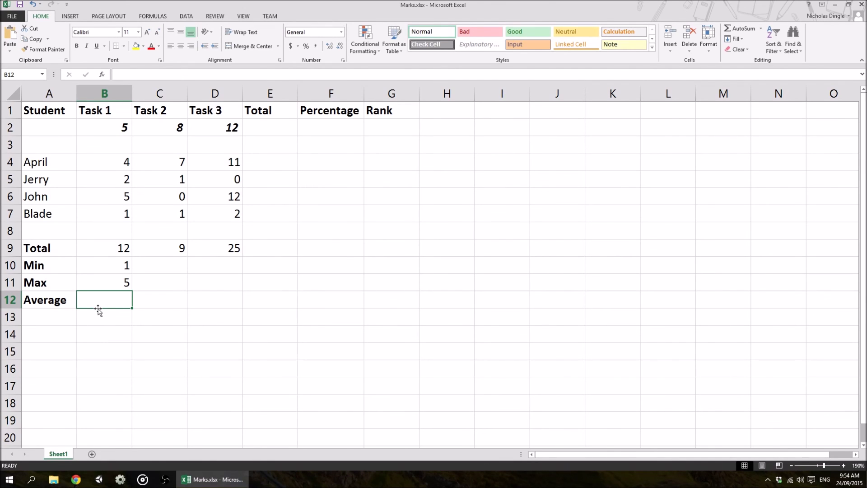
Step: Enter =AVERAGE(B4:B7) in B12 for a Task 1 average of 3 and recheck it
type("=average")
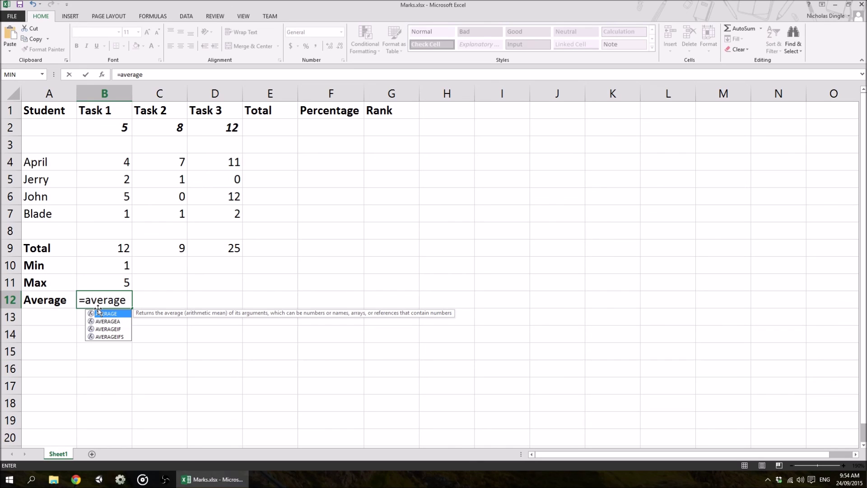
type("(")
left_click_drag(109, 165, 109, 213)
key("Return")
left_click(125, 300)
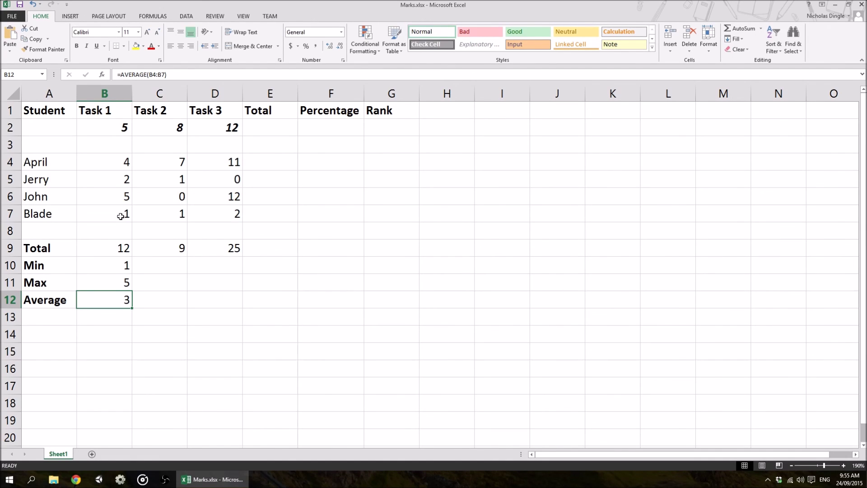
Step: Fill the Min, Max and Average formulas in B10:B12 across to column D
left_click_drag(120, 267, 120, 299)
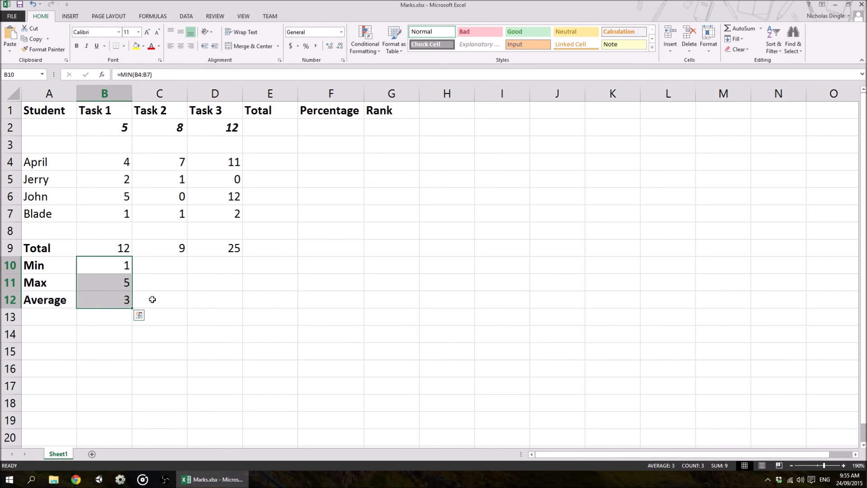
left_click_drag(132, 308, 242, 309)
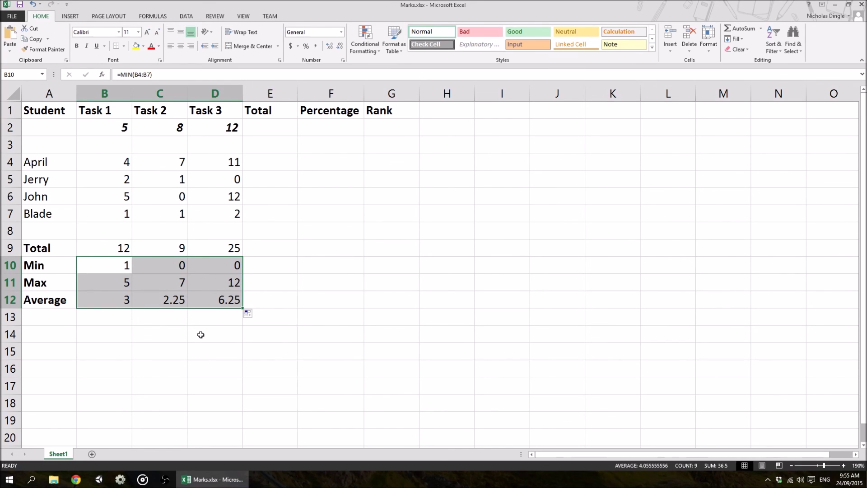
left_click(200, 316)
Step: Verify the copied formulas: Task 2 shows 0/7/2.25 and Task 3 shows 0/12/6.25
left_click(177, 265)
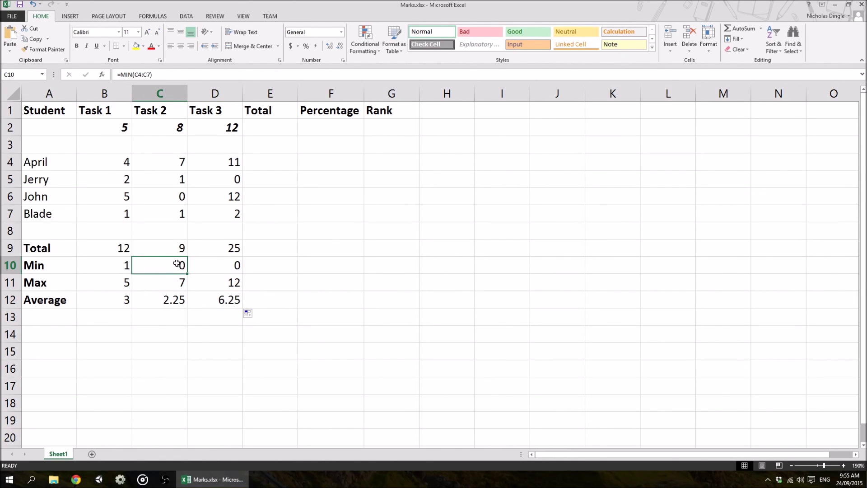
left_click(231, 263)
left_click(186, 266)
left_click(179, 283)
left_click(217, 282)
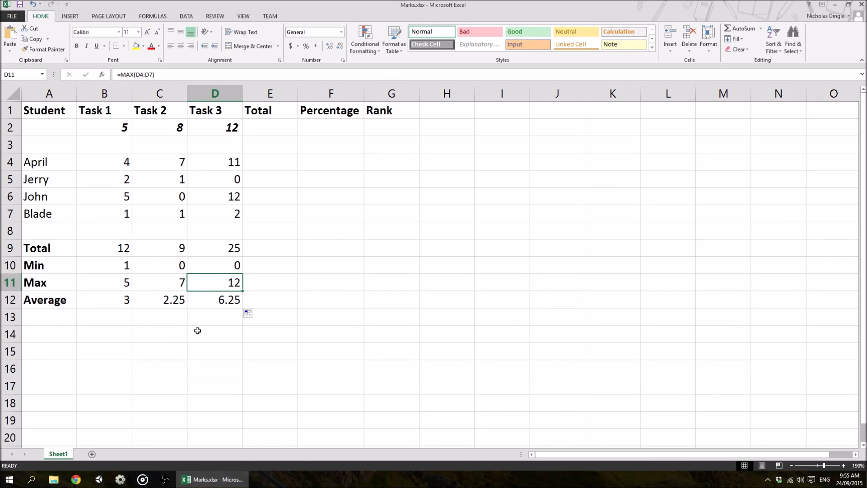
left_click(165, 302)
left_click(225, 299)
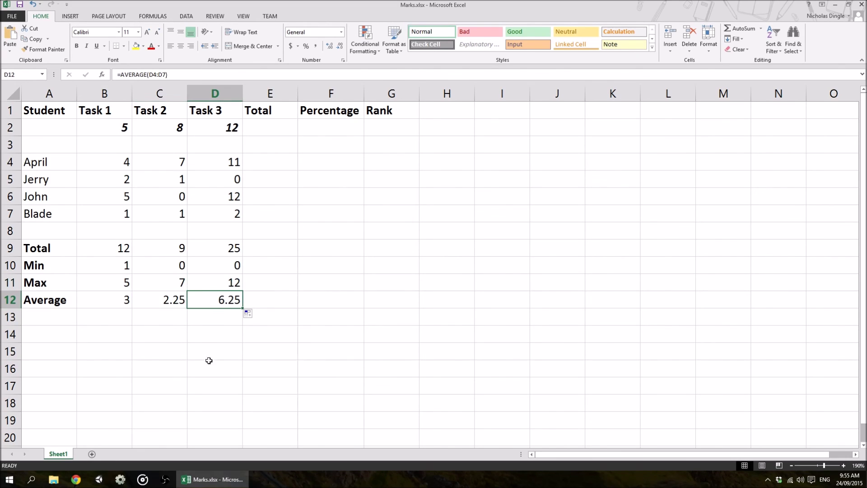